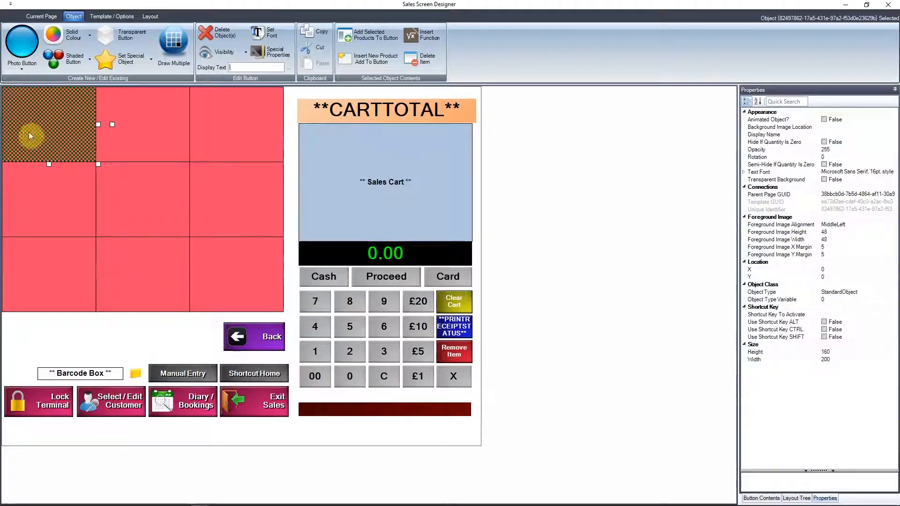
{"action": "left_click", "coordinate": [125, 339]}
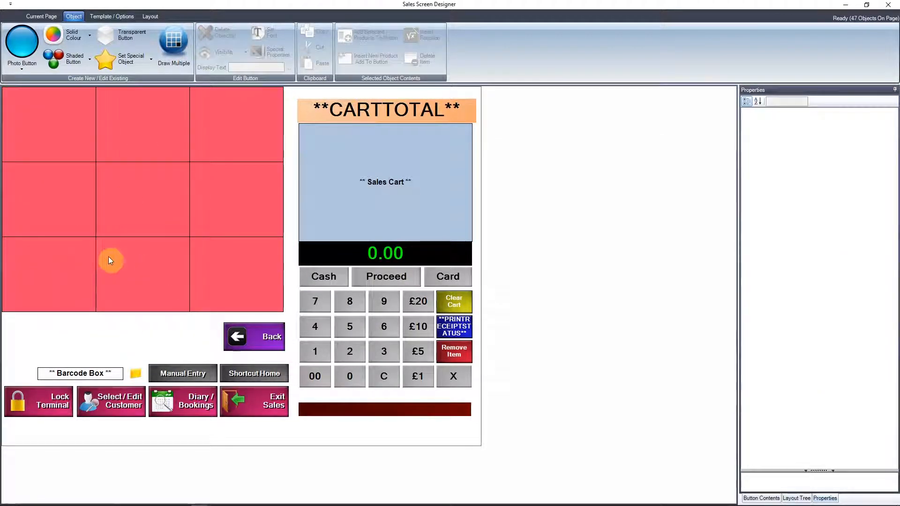
{"action": "right_click", "coordinate": [45, 121]}
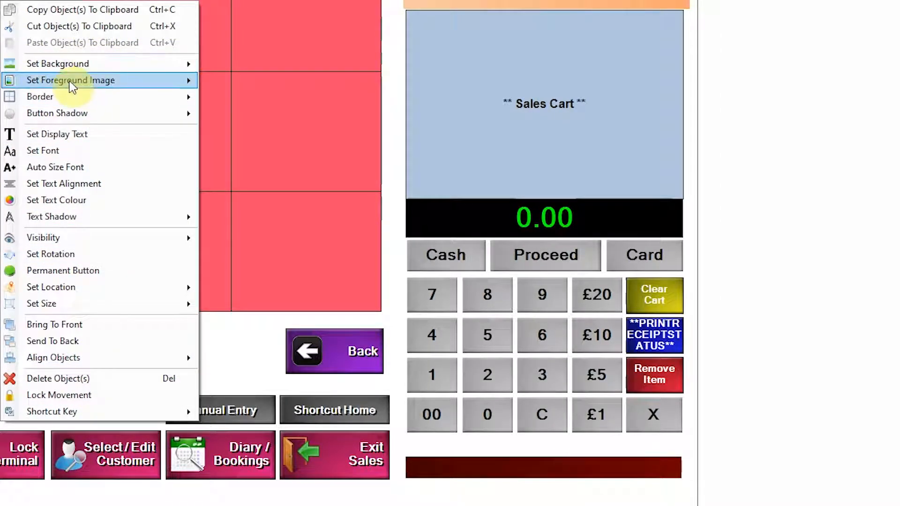
{"action": "mouse_move", "coordinate": [71, 80]}
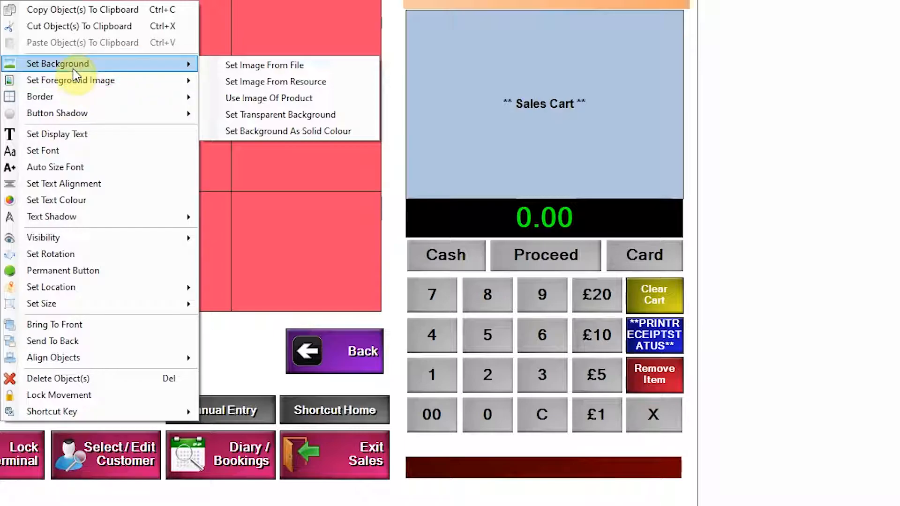
{"action": "mouse_move", "coordinate": [136, 101]}
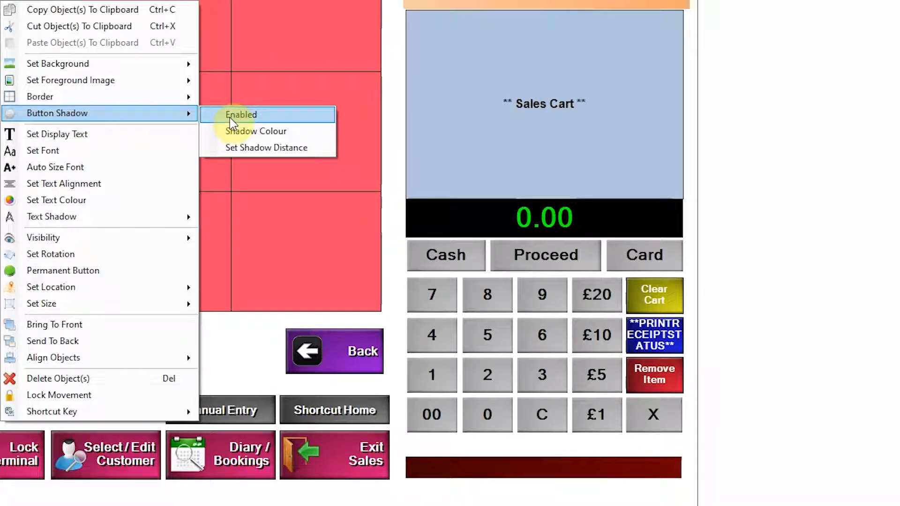
{"action": "left_click", "coordinate": [224, 97]}
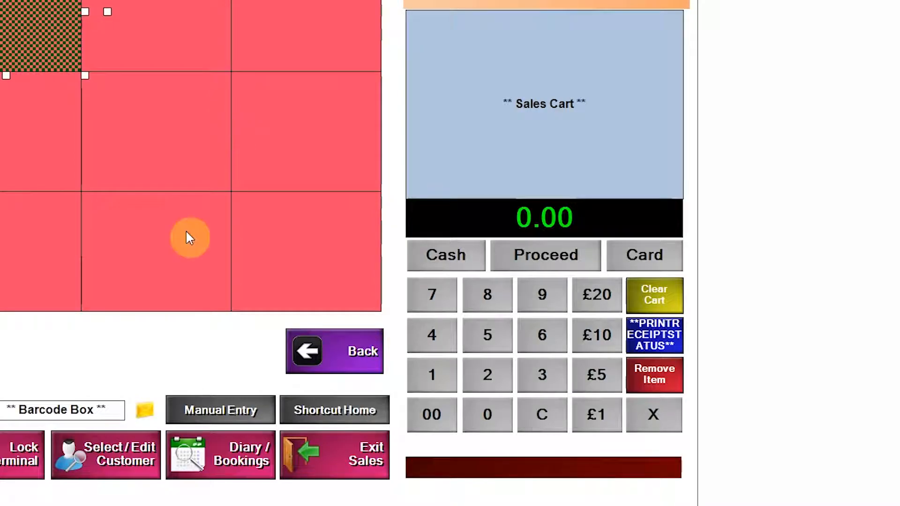
{"action": "left_click", "coordinate": [83, 343]}
Step: Move the top-middle and middle-left grid buttons slightly away from the top-left button, placing the top-middle one at about X 230, Y 10
{"action": "left_click", "coordinate": [121, 60]}
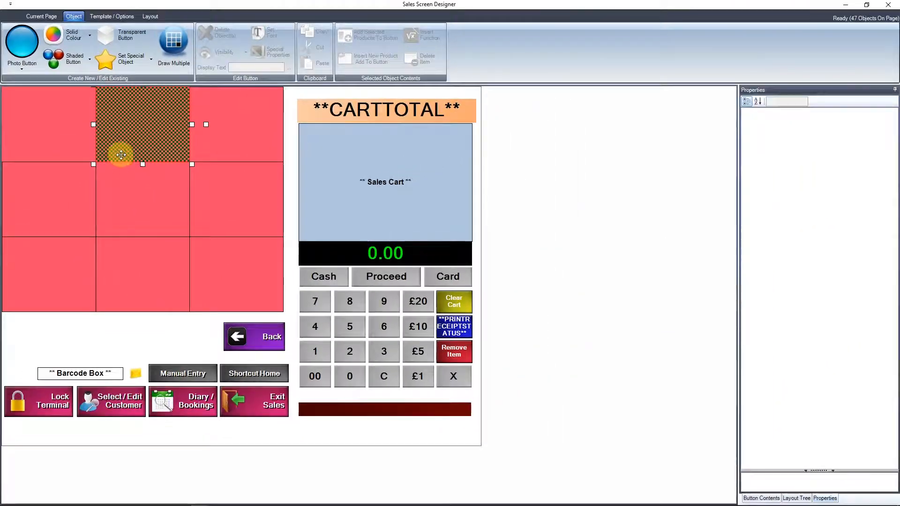
{"action": "left_click_drag", "start_coordinate": [122, 155], "coordinate": [136, 160]}
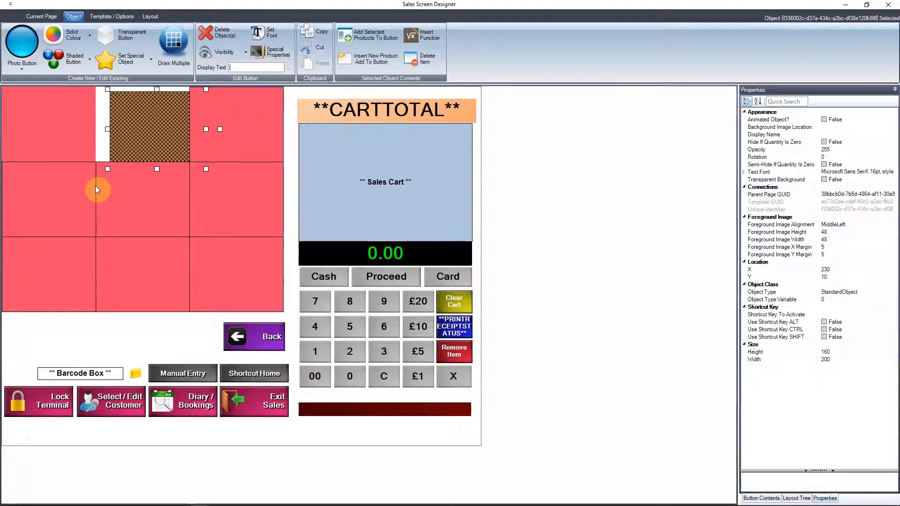
{"action": "left_click", "coordinate": [81, 166]}
{"action": "left_click_drag", "start_coordinate": [81, 166], "coordinate": [80, 181]}
Step: Enable the border on the top-left grid button and set its thickness to 6 pixels
{"action": "left_click", "coordinate": [75, 140]}
{"action": "right_click", "coordinate": [74, 139]}
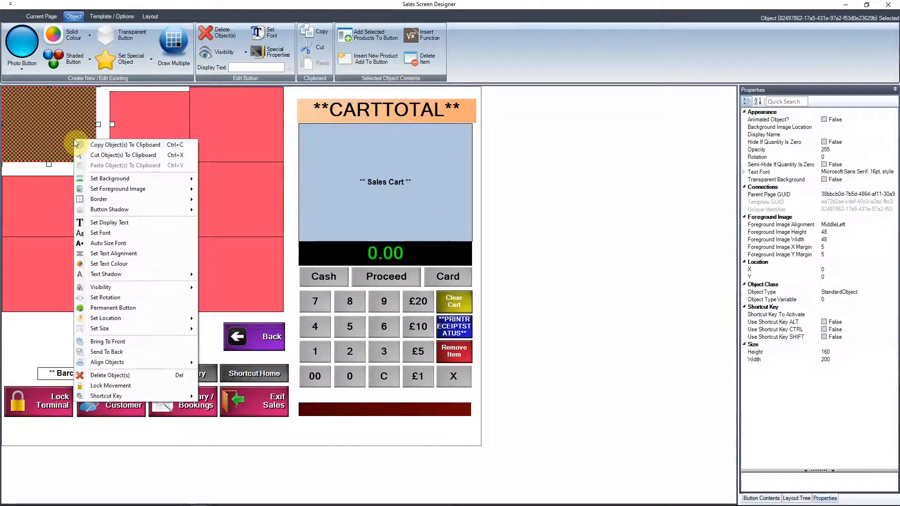
{"action": "mouse_move", "coordinate": [153, 205]}
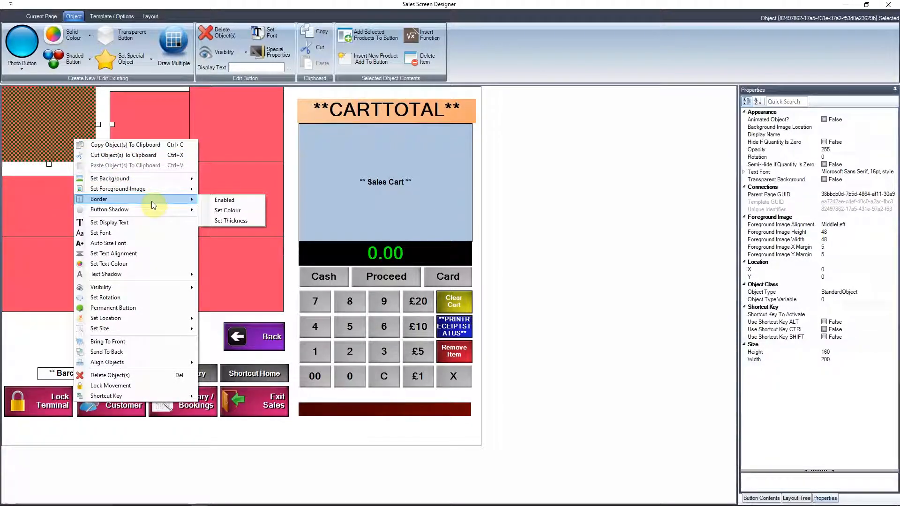
{"action": "left_click", "coordinate": [220, 200]}
{"action": "right_click", "coordinate": [73, 138]}
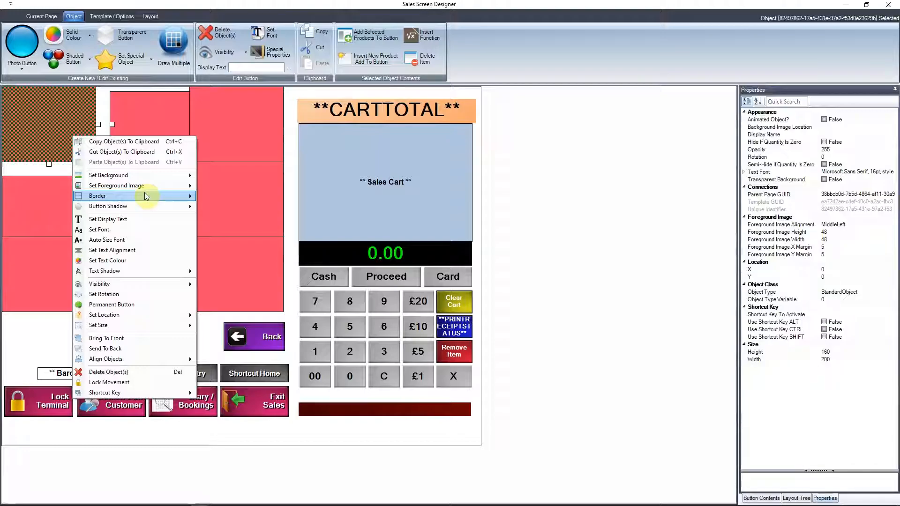
{"action": "mouse_move", "coordinate": [159, 196]}
{"action": "left_click", "coordinate": [228, 217]}
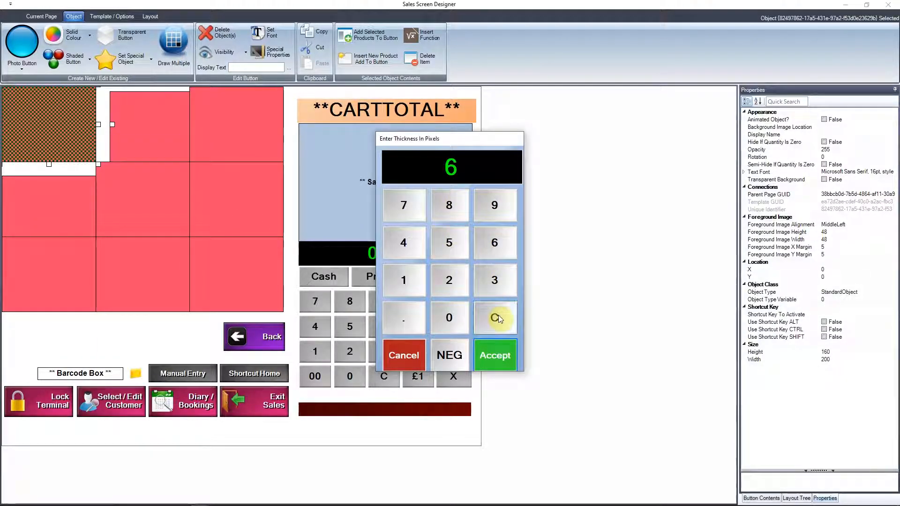
{"action": "left_click", "coordinate": [492, 349]}
Step: Delete the centre, top-middle and middle-left grid buttons and move the bordered button into the freed space at about X 60, Y 60
{"action": "left_click_drag", "start_coordinate": [50, 135], "coordinate": [61, 143]}
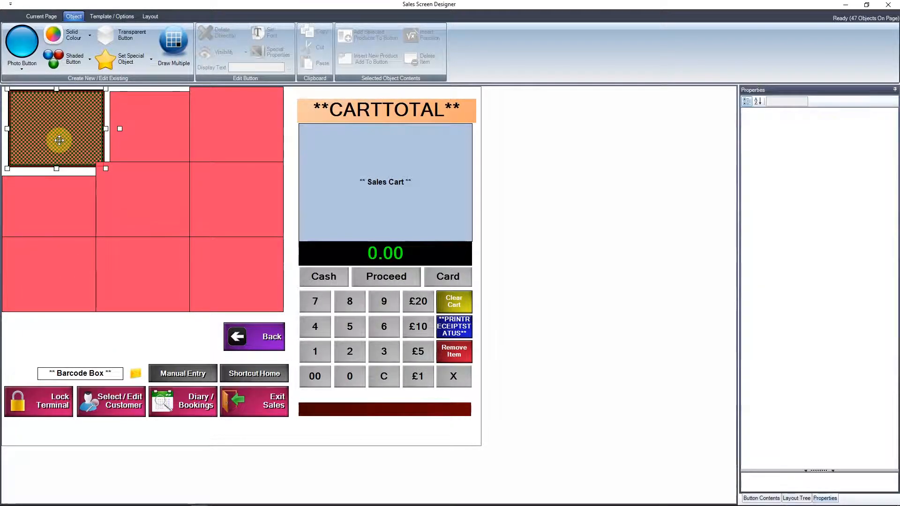
{"action": "left_click", "coordinate": [127, 186]}
{"action": "key", "text": "Delete"}
{"action": "left_click", "coordinate": [132, 151]}
{"action": "key", "text": "Delete"}
{"action": "left_click", "coordinate": [84, 202]}
{"action": "key", "text": "Delete"}
{"action": "left_click_drag", "start_coordinate": [87, 150], "coordinate": [105, 174]}
{"action": "left_click", "coordinate": [147, 191]}
Step: Set the button's border colour to the light pink basic colour (red 255, green 128, blue 255)
{"action": "right_click", "coordinate": [86, 164]}
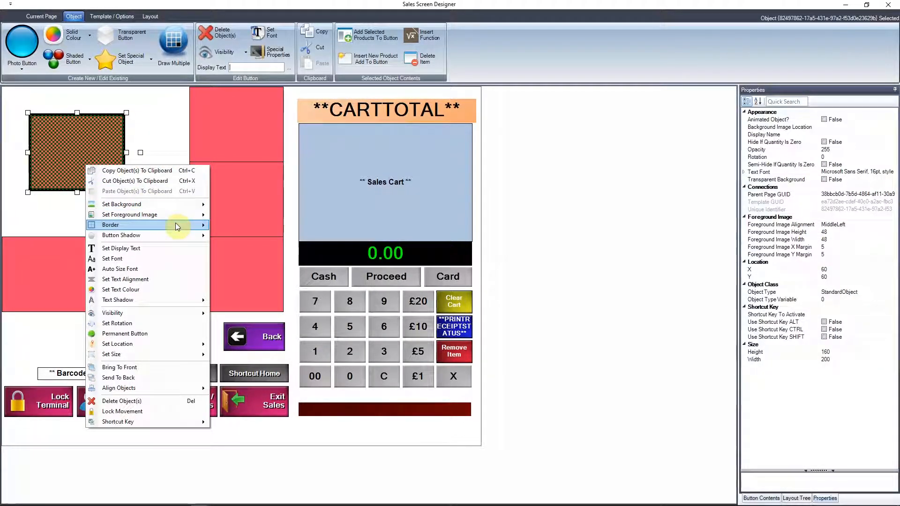
{"action": "mouse_move", "coordinate": [180, 225]}
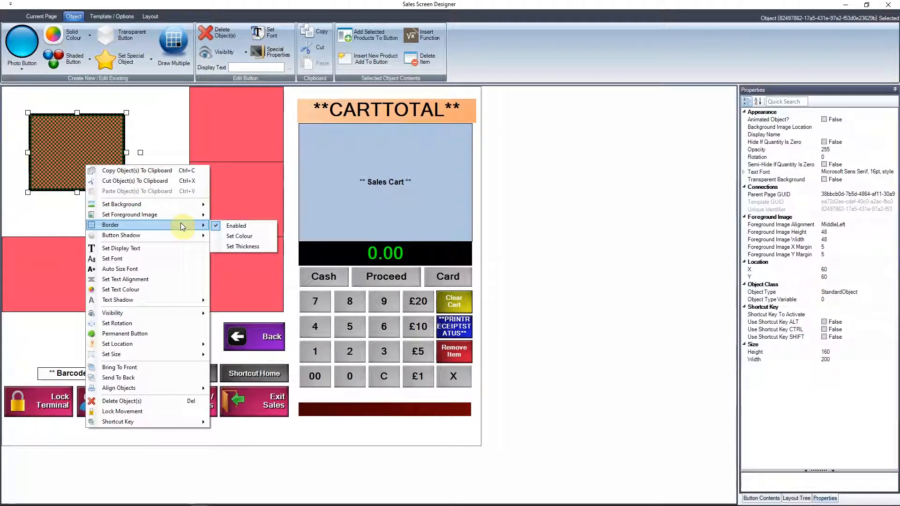
{"action": "left_click", "coordinate": [243, 236]}
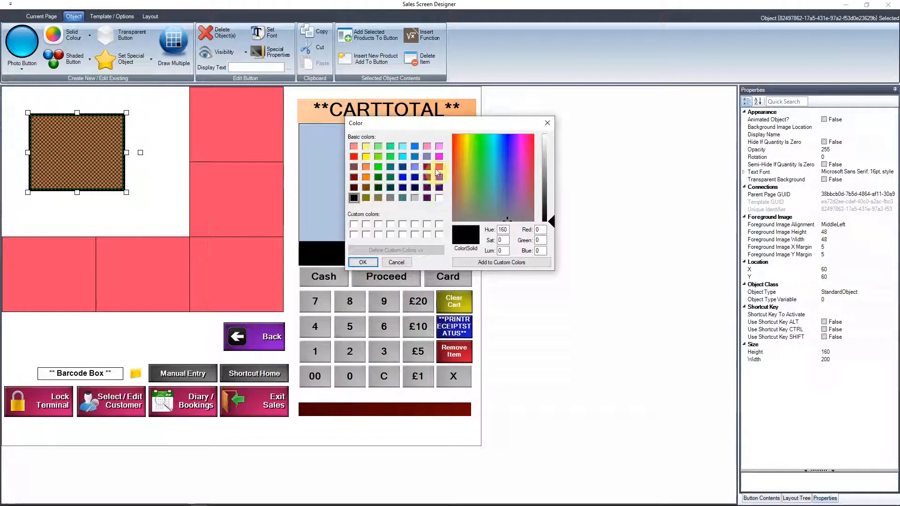
{"action": "left_click", "coordinate": [440, 148]}
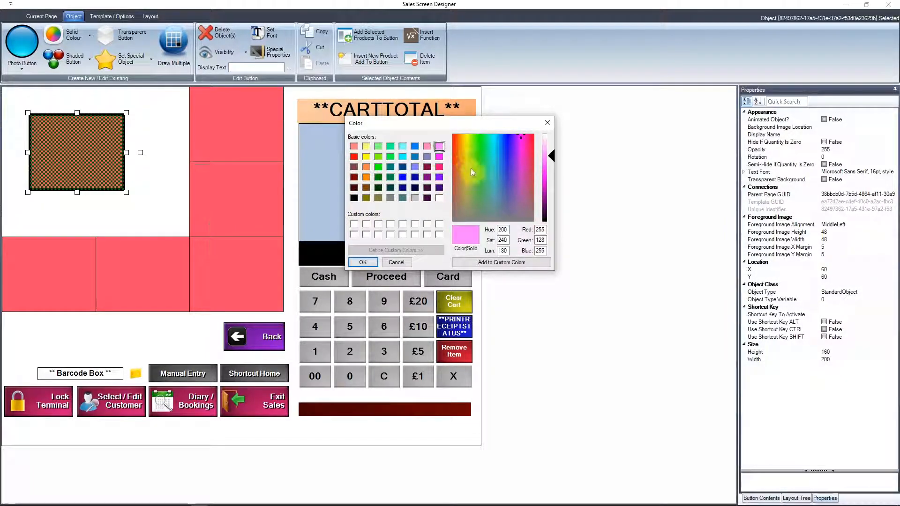
{"action": "left_click", "coordinate": [362, 263]}
Step: Move the pink-bordered button to about X 120, Y 70 and resize it to about 170 wide by 140 high
{"action": "left_click_drag", "start_coordinate": [98, 189], "coordinate": [139, 184]}
{"action": "left_click", "coordinate": [102, 184]}
{"action": "left_click", "coordinate": [147, 183]}
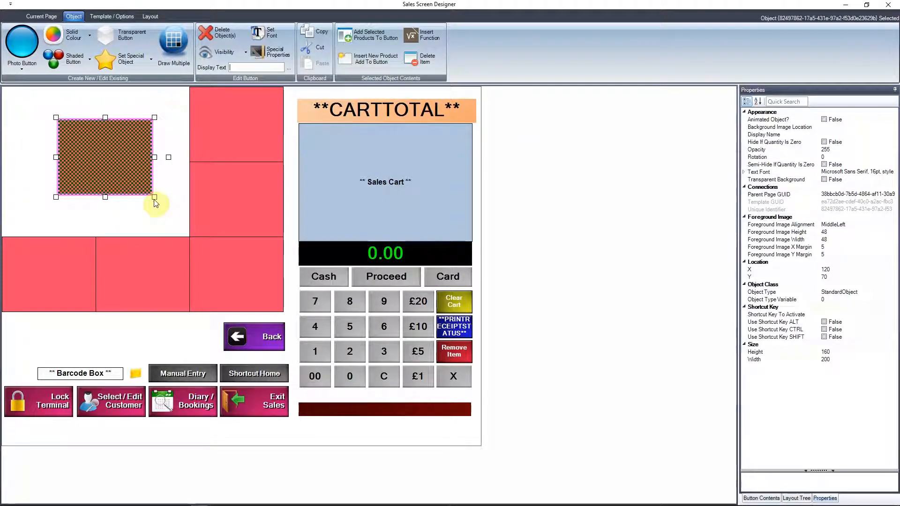
{"action": "left_click_drag", "start_coordinate": [176, 214], "coordinate": [140, 187]}
Step: Enable the button shadow on the pink-bordered button and move the button to about X 90, Y 60
{"action": "left_click", "coordinate": [110, 152]}
{"action": "right_click", "coordinate": [110, 152]}
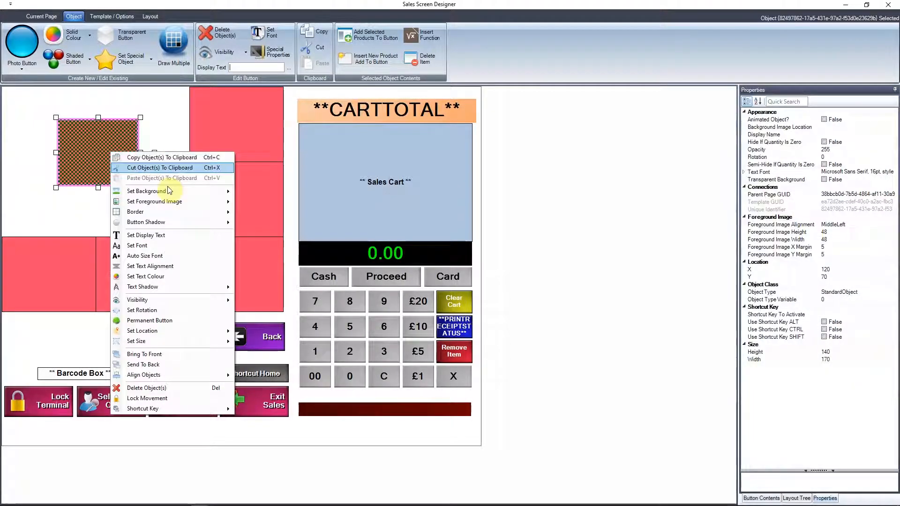
{"action": "mouse_move", "coordinate": [219, 223]}
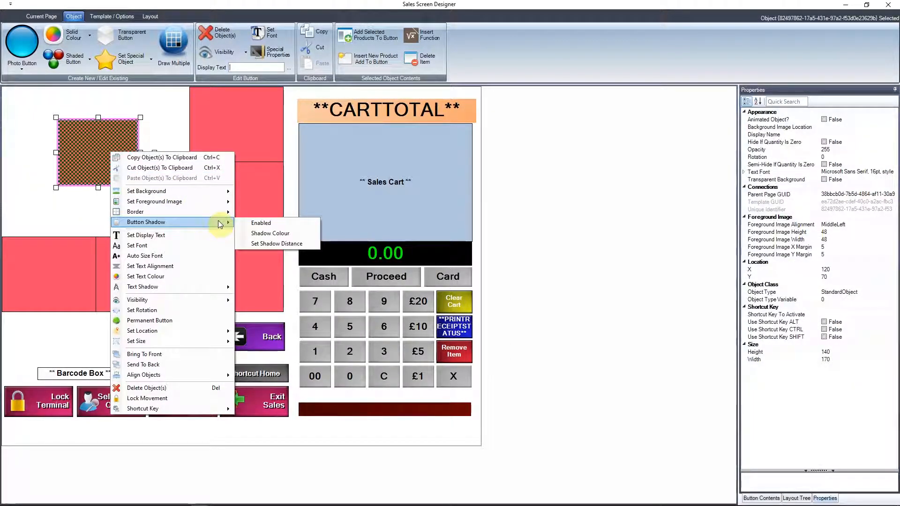
{"action": "left_click", "coordinate": [241, 224]}
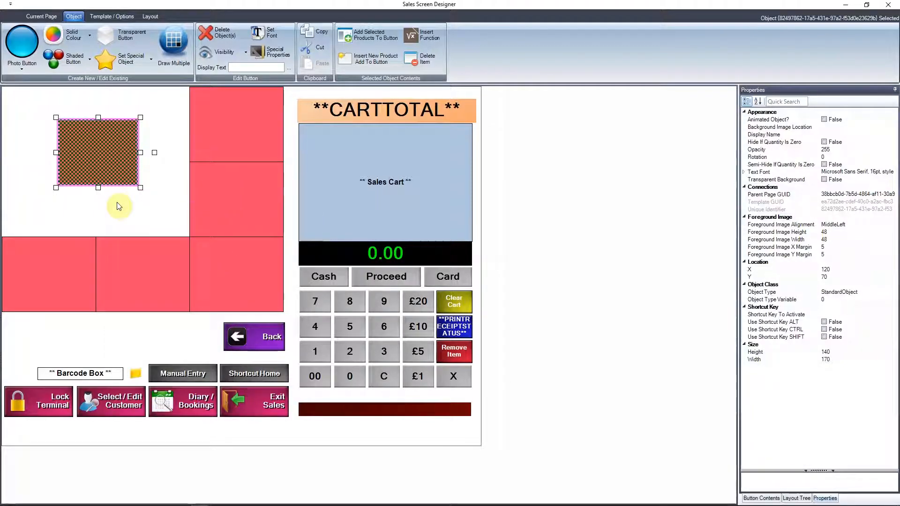
{"action": "left_click_drag", "start_coordinate": [115, 169], "coordinate": [125, 183]}
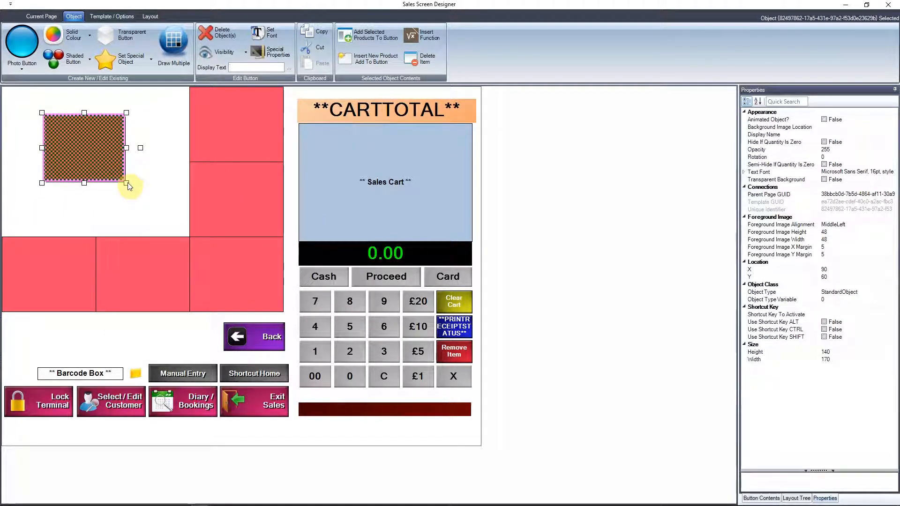
Step: Set the button's shadow colour to the light grey basic colour
{"action": "right_click", "coordinate": [106, 169]}
{"action": "mouse_move", "coordinate": [183, 236]}
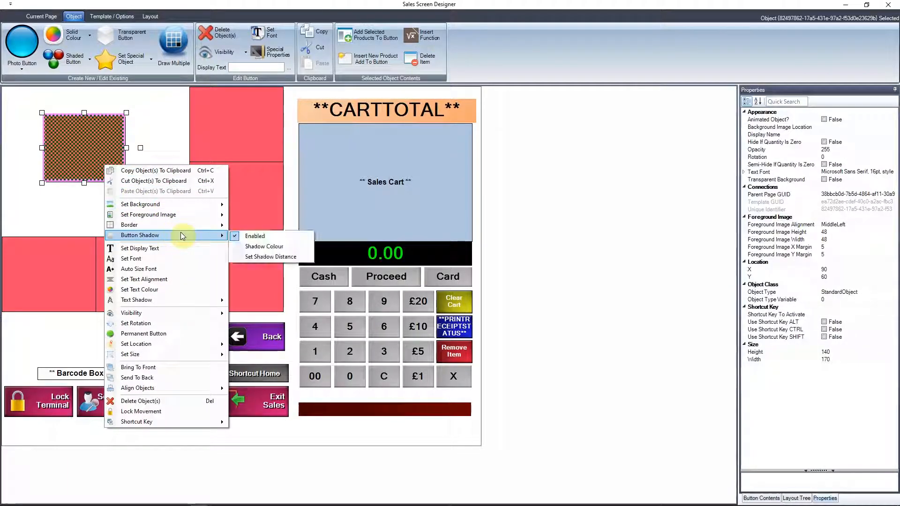
{"action": "left_click", "coordinate": [272, 247]}
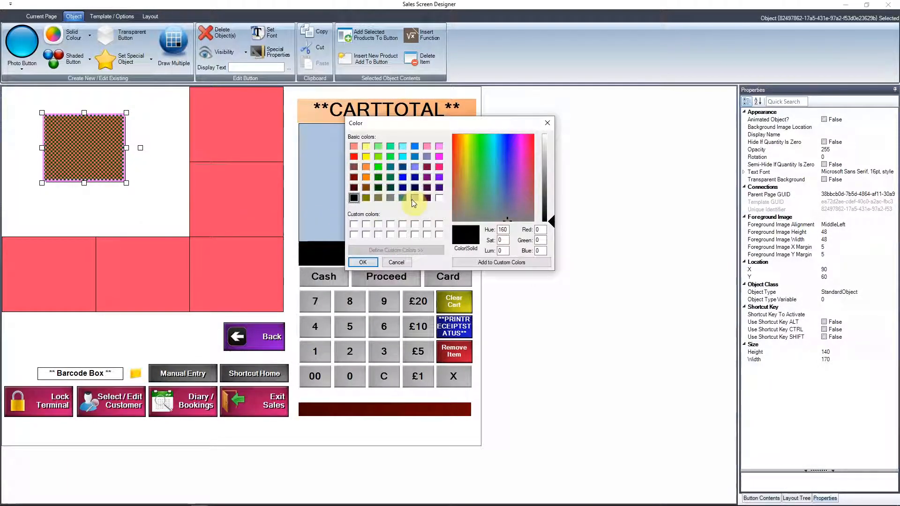
{"action": "left_click", "coordinate": [413, 197]}
{"action": "left_click", "coordinate": [363, 263]}
Step: Set the shadow distance in pixels for the pink-bordered button so the shadow is offset from it
{"action": "right_click", "coordinate": [91, 171]}
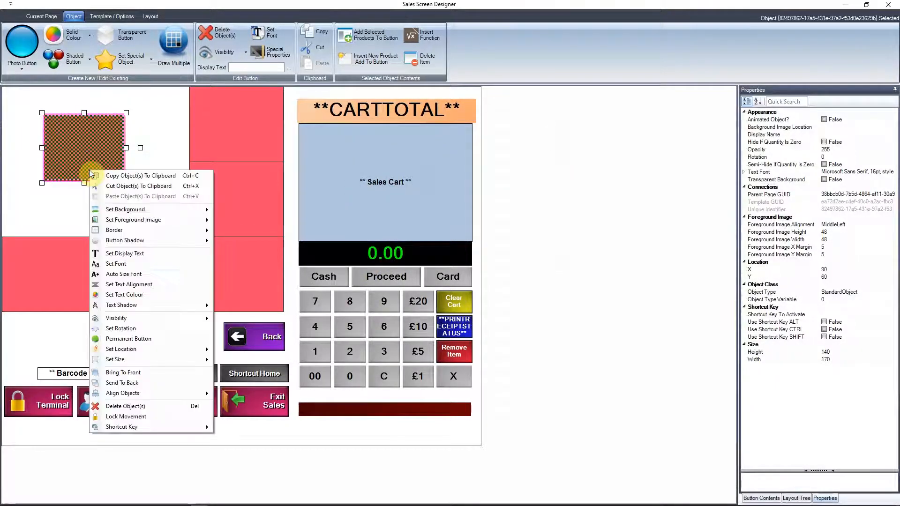
{"action": "mouse_move", "coordinate": [169, 244]}
{"action": "left_click", "coordinate": [256, 262]}
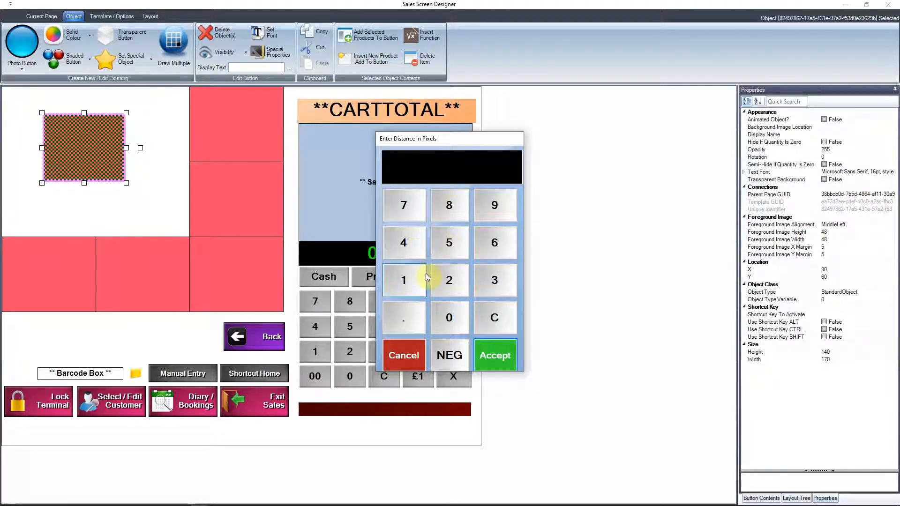
{"action": "left_click", "coordinate": [448, 317]}
{"action": "left_click", "coordinate": [488, 352]}
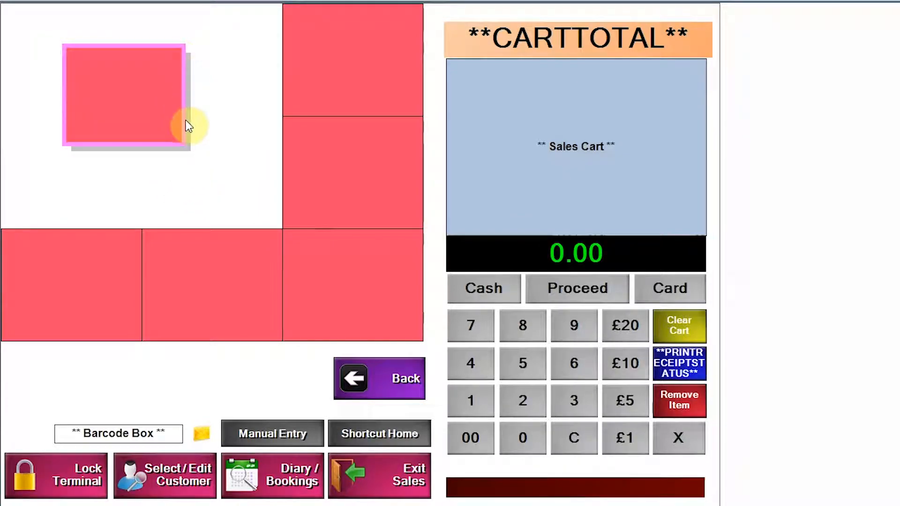
Step: Move the shadowed button up and to the left, to about X 60, Y 30
{"action": "left_click_drag", "start_coordinate": [108, 124], "coordinate": [71, 93]}
{"action": "left_click", "coordinate": [172, 90]}
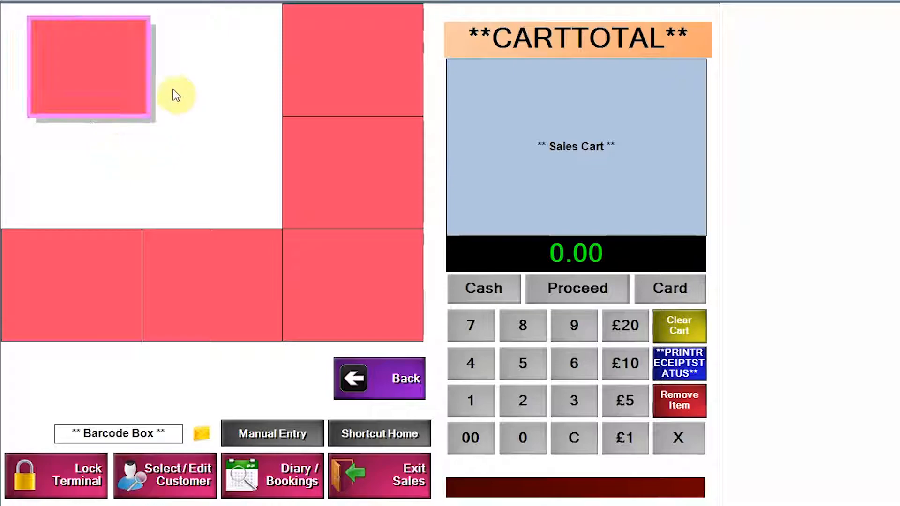
{"action": "mouse_move", "coordinate": [97, 90]}
{"action": "left_mouse_down"}
{"action": "mouse_move", "coordinate": [133, 131]}
{"action": "mouse_move", "coordinate": [112, 87]}
{"action": "left_mouse_up"}
Step: Set the display text of the shadowed button to "Button"
{"action": "right_click", "coordinate": [121, 85]}
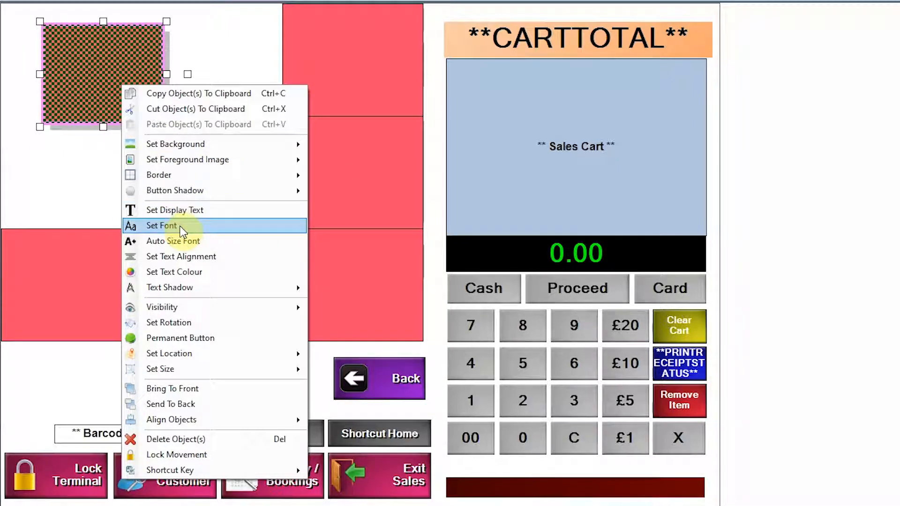
{"action": "left_click", "coordinate": [190, 211]}
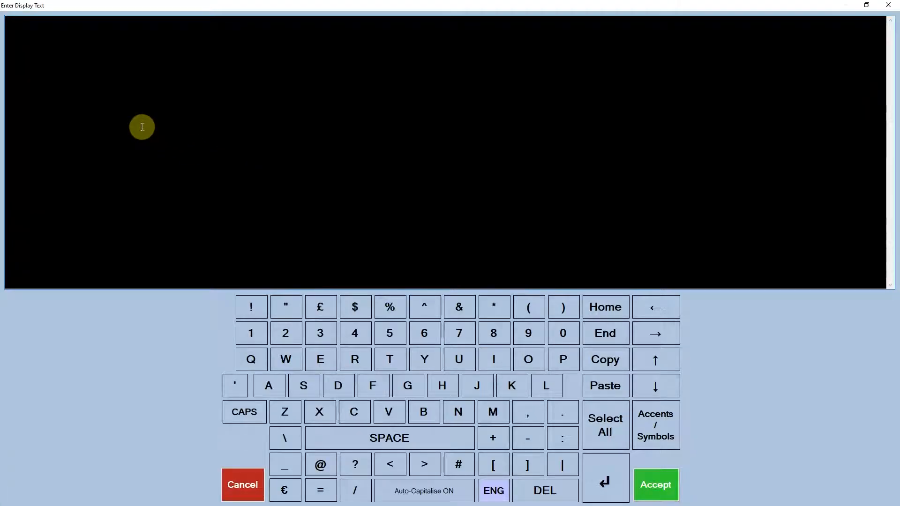
{"action": "type", "text": "butt"}
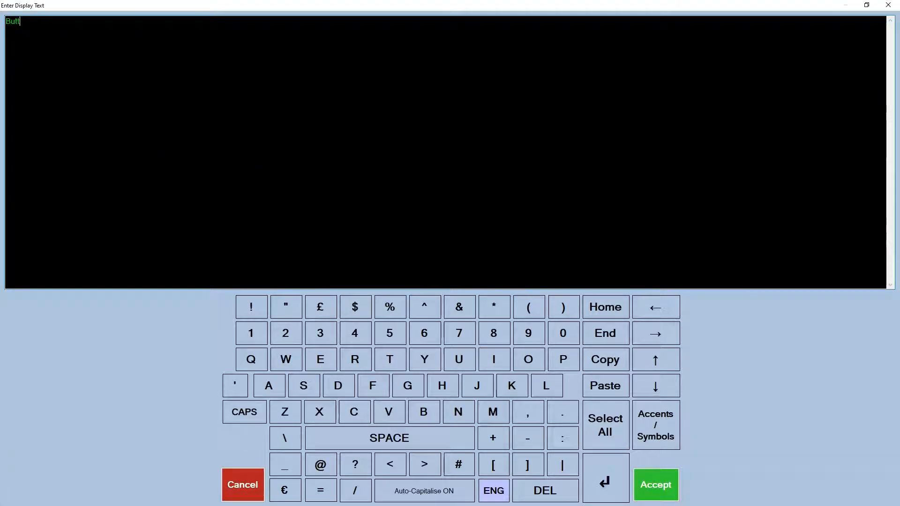
{"action": "left_click", "coordinate": [656, 485]}
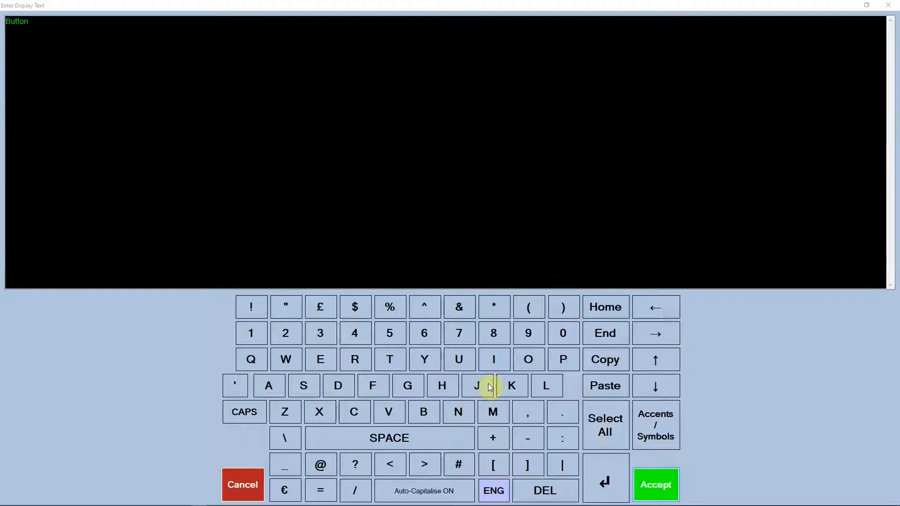
{"action": "left_click", "coordinate": [125, 143]}
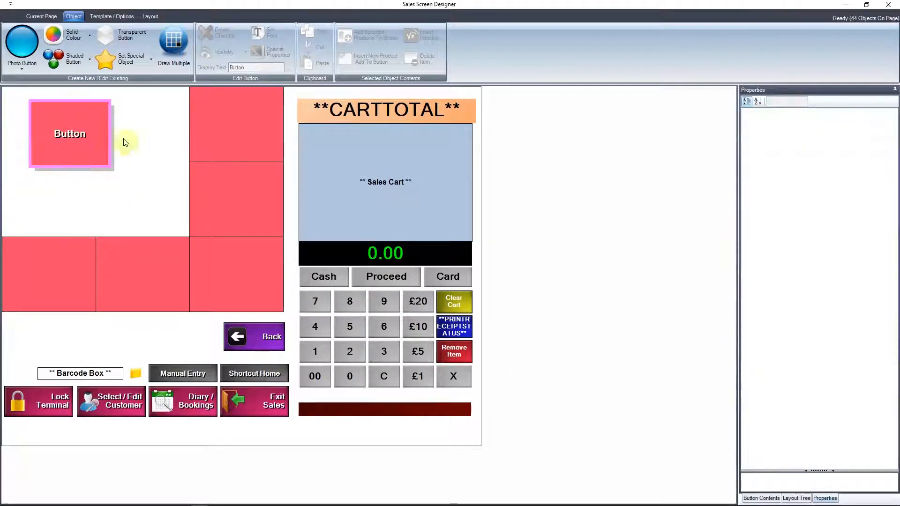
Step: Set the shadowed button's font to Monotype Corsiva, Italic Bold, size 24
{"action": "right_click", "coordinate": [83, 139]}
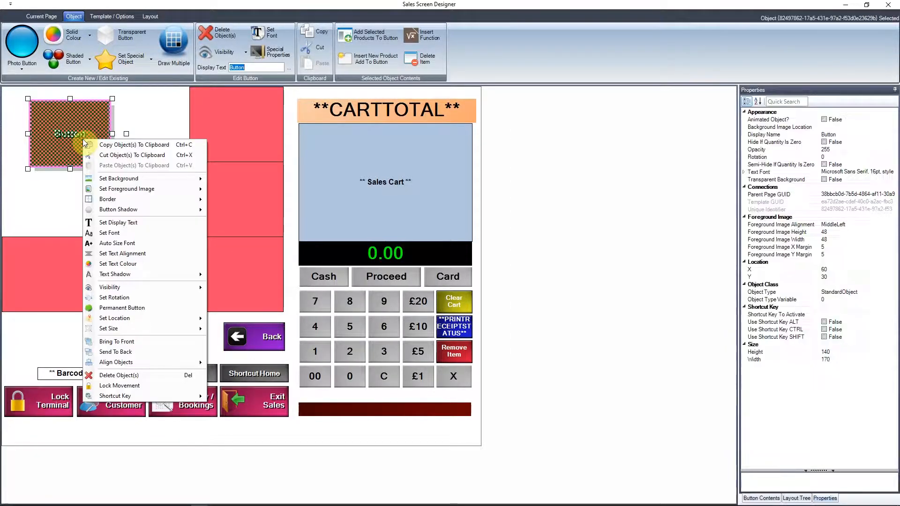
{"action": "left_click", "coordinate": [133, 226]}
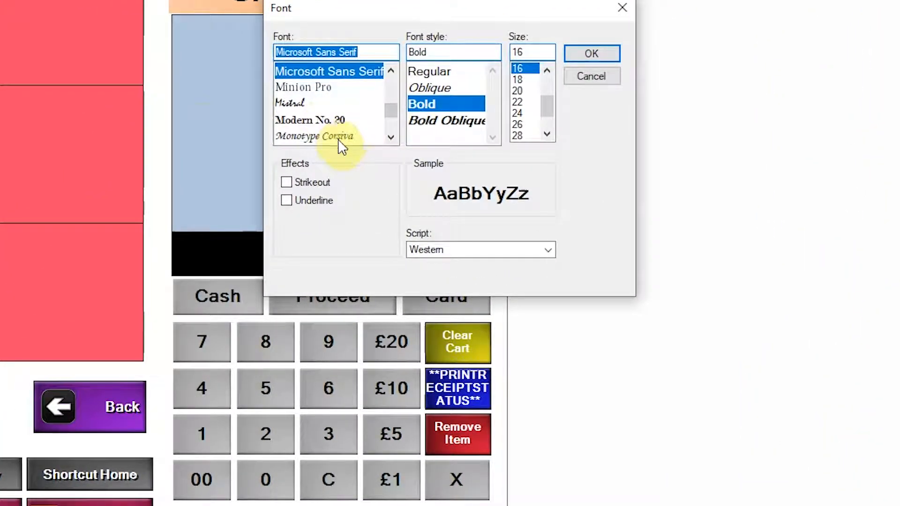
{"action": "left_click", "coordinate": [339, 137]}
{"action": "left_click", "coordinate": [524, 113]}
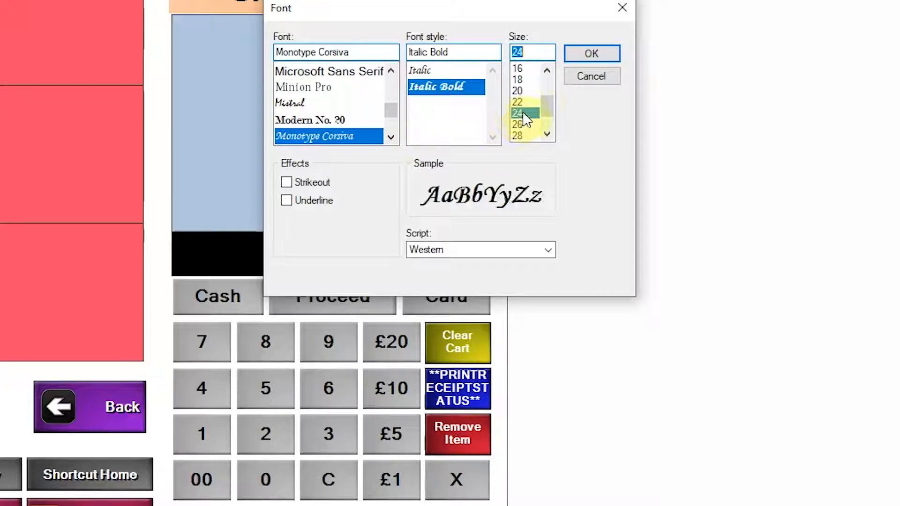
{"action": "left_click", "coordinate": [569, 54]}
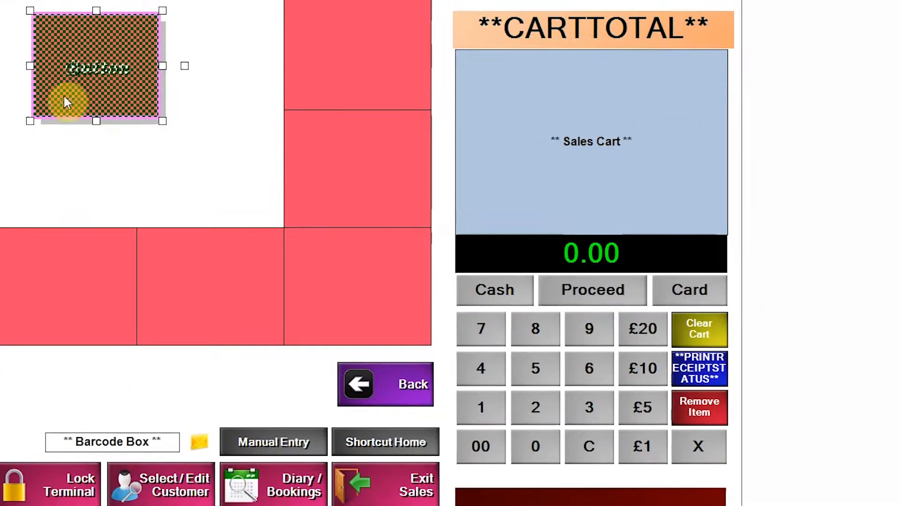
Step: Set the button's text alignment to Top - Left
{"action": "right_click", "coordinate": [117, 74]}
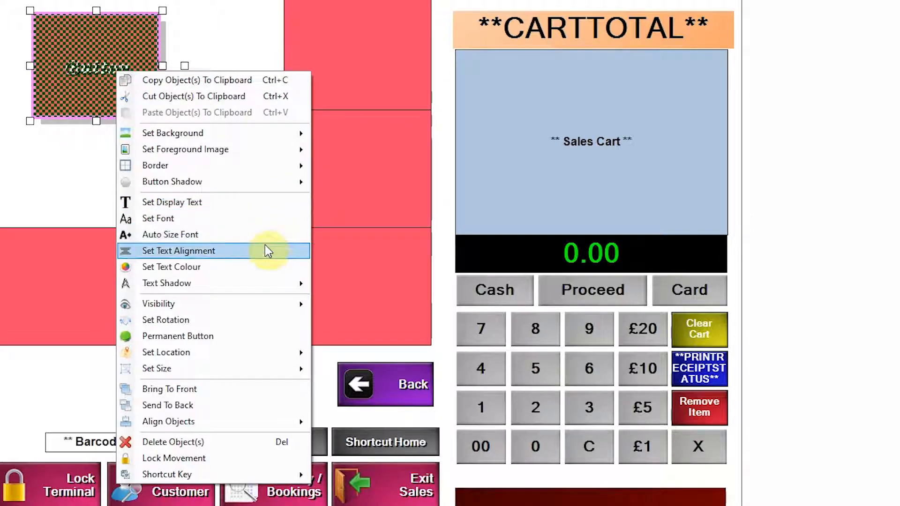
{"action": "left_click", "coordinate": [252, 255]}
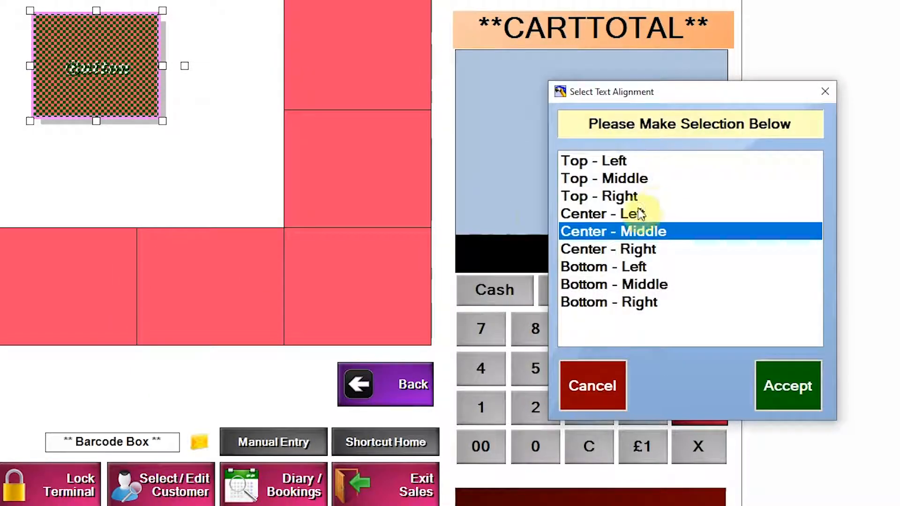
{"action": "left_click", "coordinate": [614, 161]}
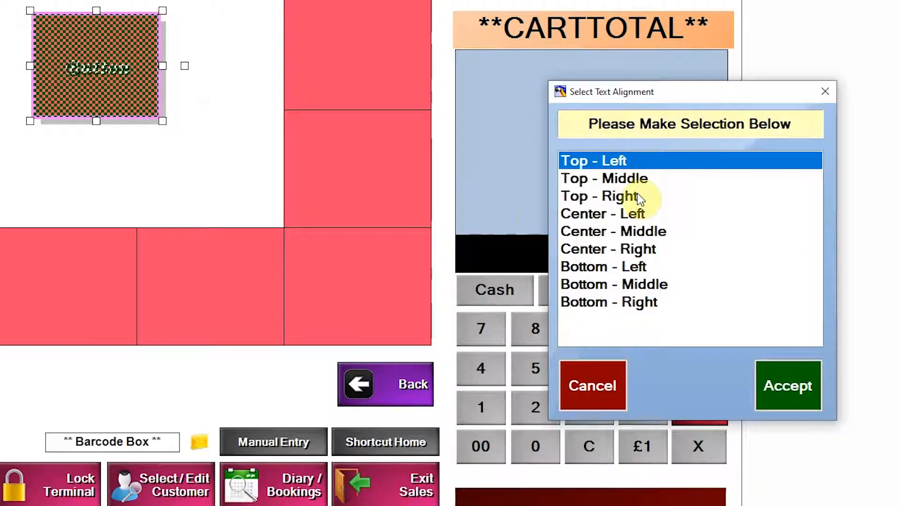
{"action": "left_click", "coordinate": [784, 382]}
Step: Align the button's text to Bottom - Right and deselect the button
{"action": "right_click", "coordinate": [95, 72]}
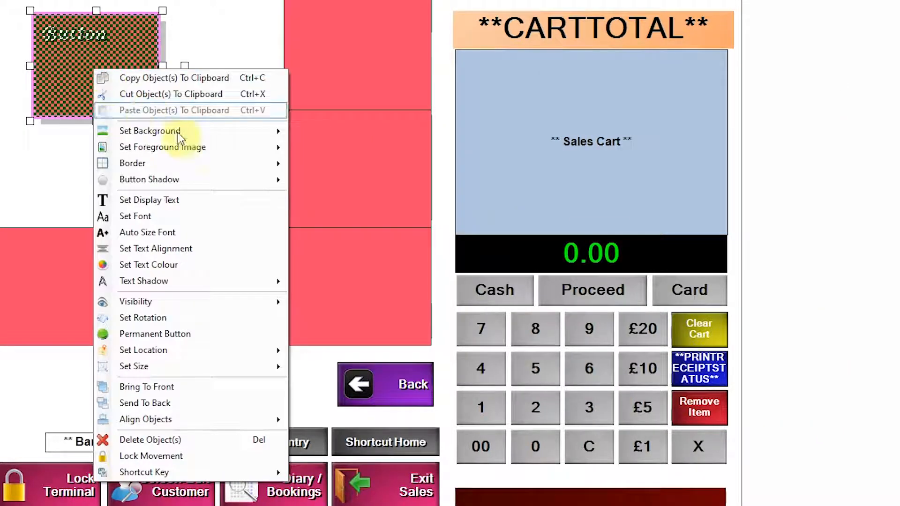
{"action": "left_click", "coordinate": [248, 253]}
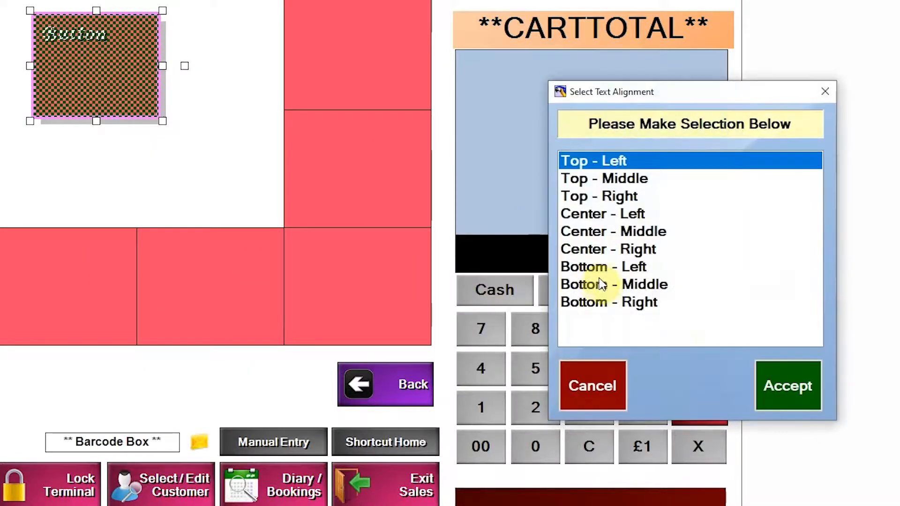
{"action": "left_click", "coordinate": [647, 301]}
{"action": "left_click", "coordinate": [749, 373]}
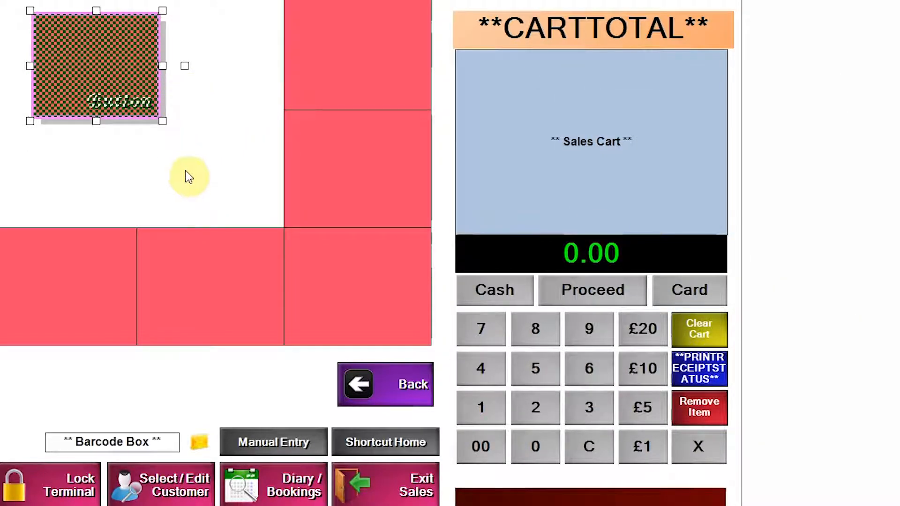
{"action": "left_click", "coordinate": [131, 106]}
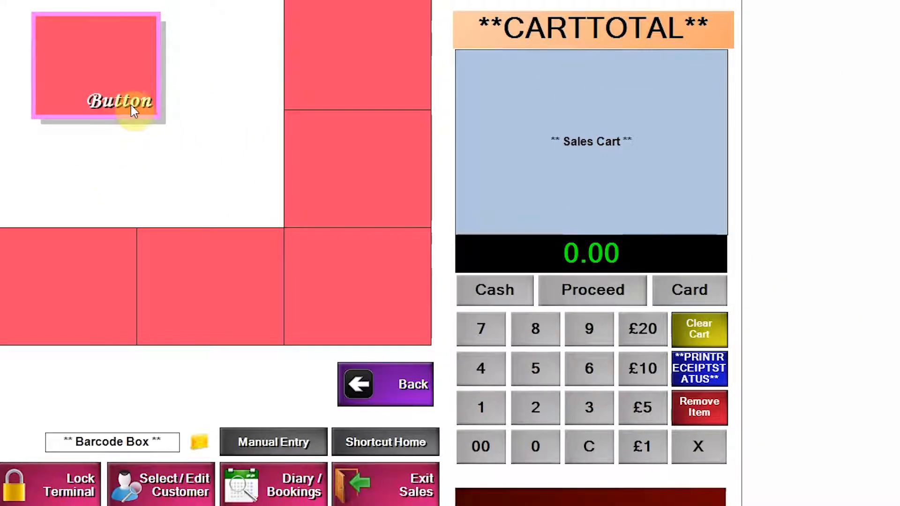
Step: Set the button's text colour to the light green basic colour (RGB 128, 255, 128)
{"action": "right_click", "coordinate": [97, 85]}
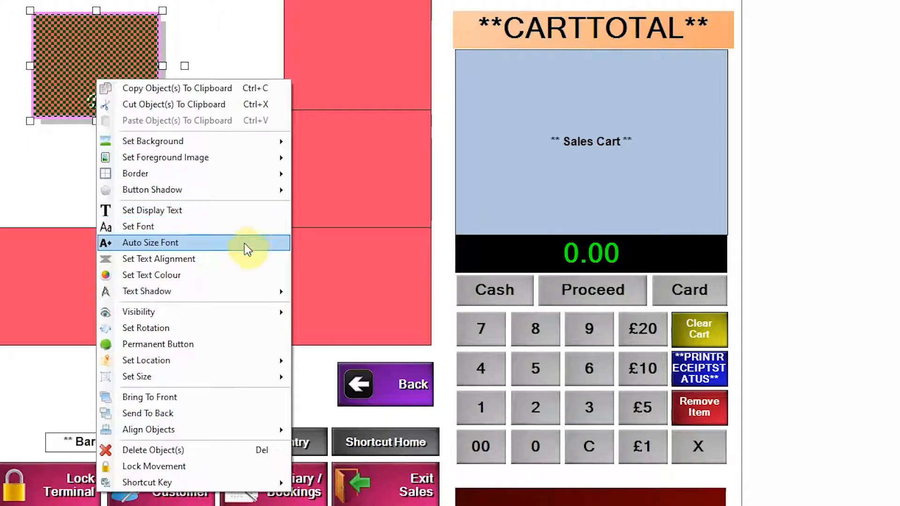
{"action": "left_click", "coordinate": [230, 281]}
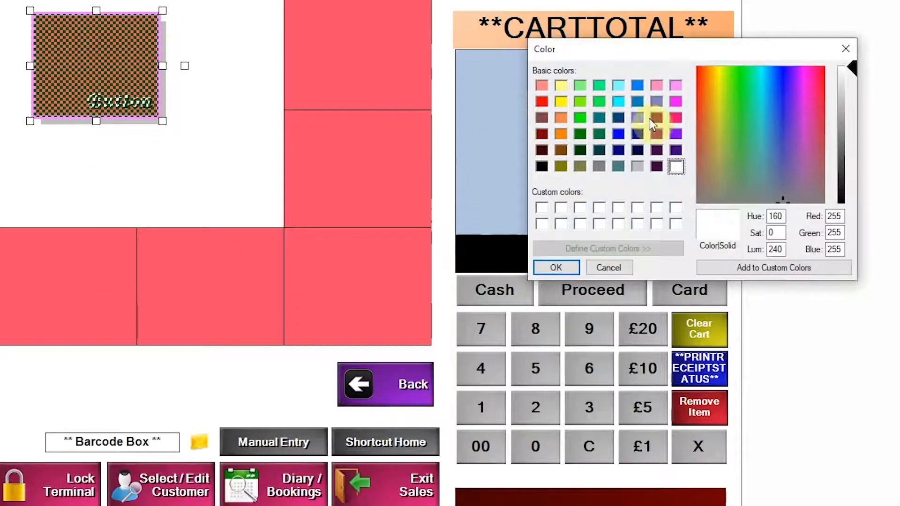
{"action": "left_click", "coordinate": [580, 85]}
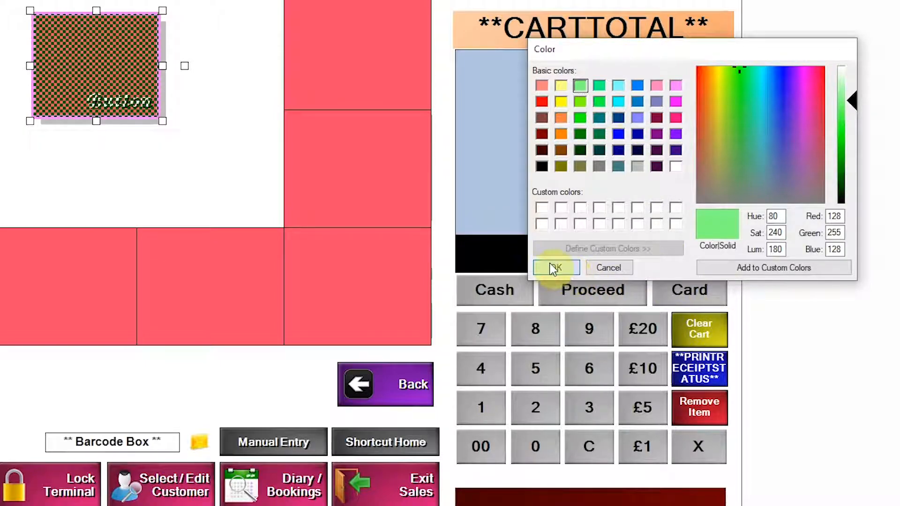
{"action": "left_click", "coordinate": [568, 272]}
{"action": "left_click", "coordinate": [180, 138]}
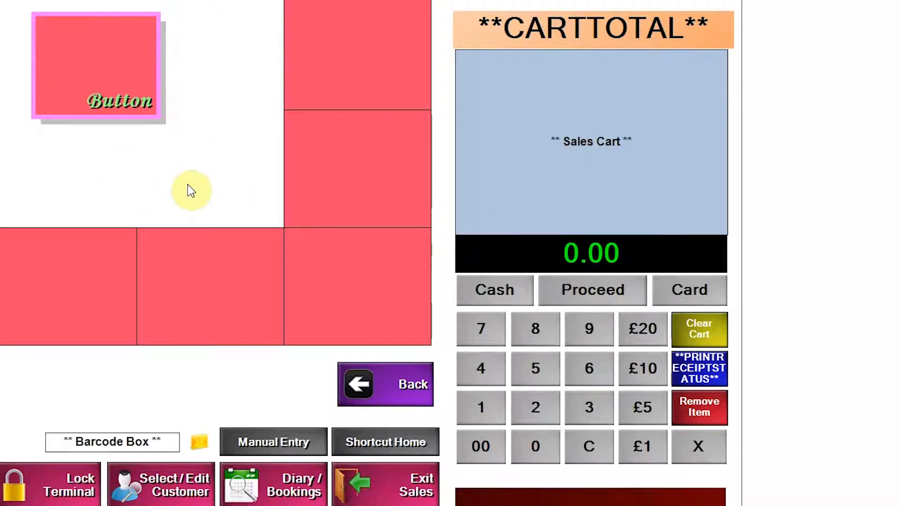
Step: Enlarge the pink-bordered button by stretching its lower-right corner outward, keeping its upper-left corner in place
{"action": "left_click", "coordinate": [139, 97]}
{"action": "left_click_drag", "start_coordinate": [168, 134], "coordinate": [244, 199]}
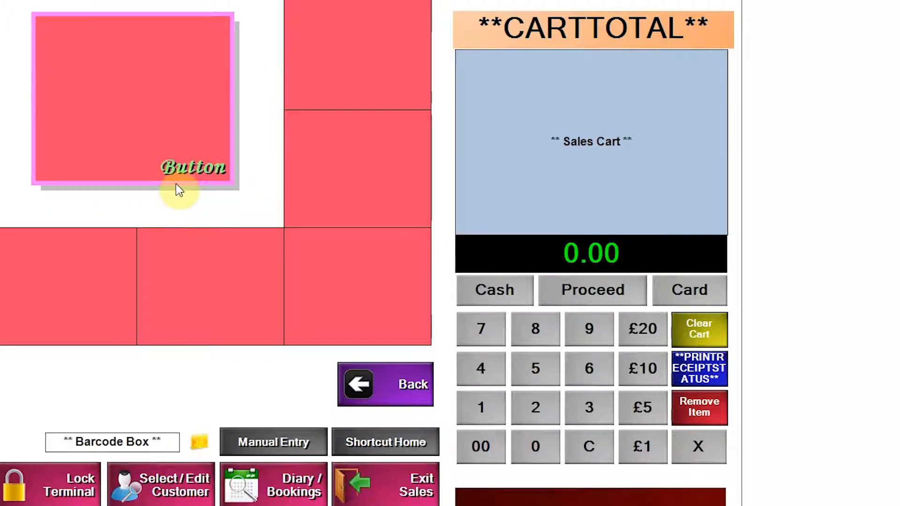
Step: Disable the button's text shadow and enable it again
{"action": "right_click", "coordinate": [155, 99]}
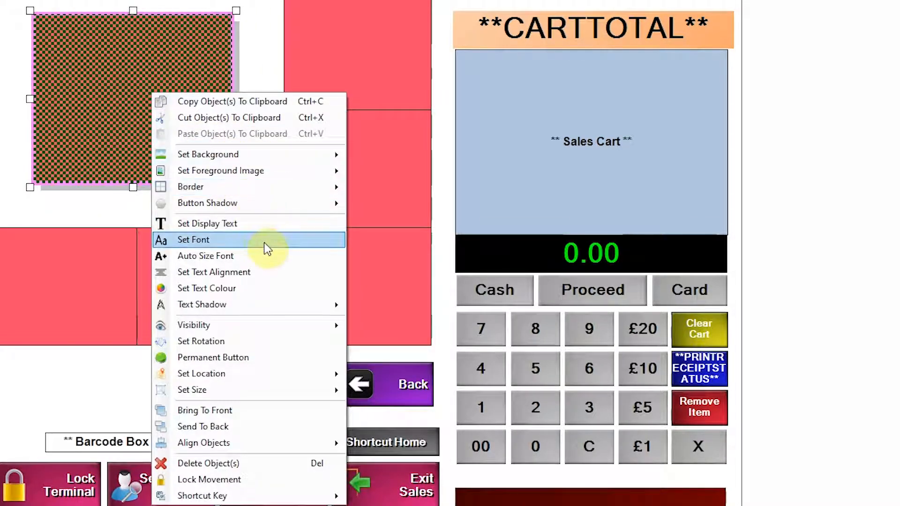
{"action": "mouse_move", "coordinate": [301, 305]}
{"action": "left_click", "coordinate": [394, 306]}
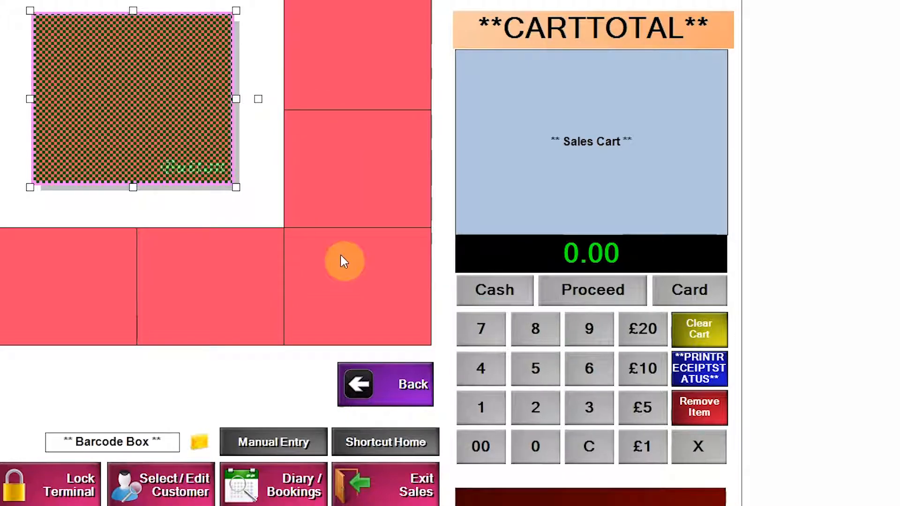
{"action": "right_click", "coordinate": [199, 170]}
{"action": "mouse_move", "coordinate": [276, 336]}
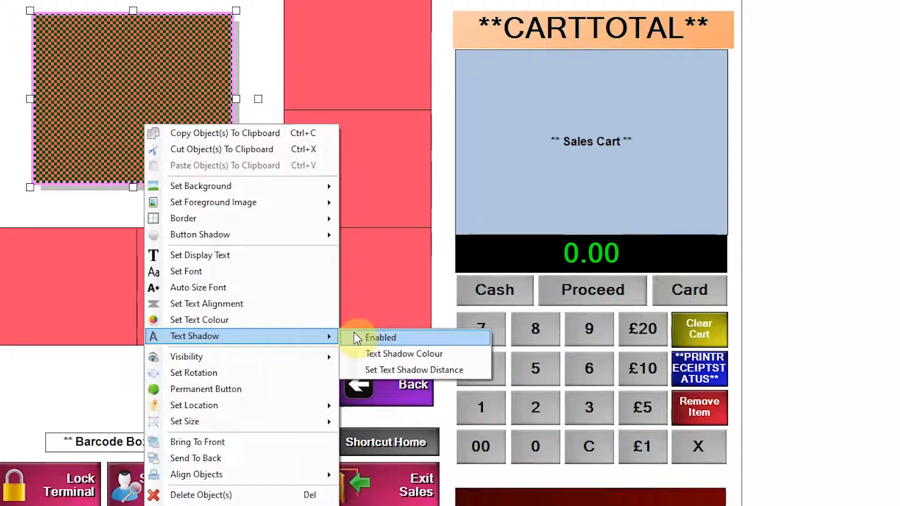
{"action": "left_click", "coordinate": [357, 337]}
Step: Set the button's text shadow colour to white
{"action": "right_click", "coordinate": [176, 132]}
{"action": "mouse_move", "coordinate": [361, 343]}
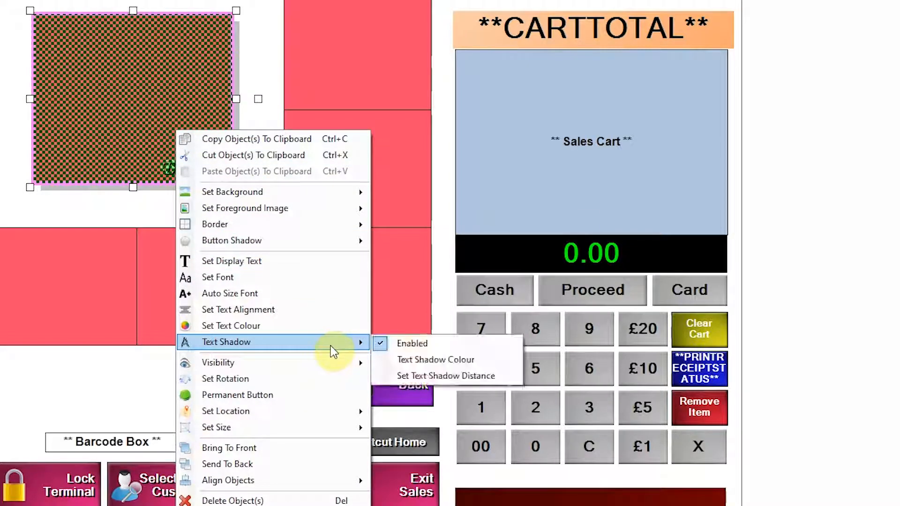
{"action": "left_click", "coordinate": [404, 360]}
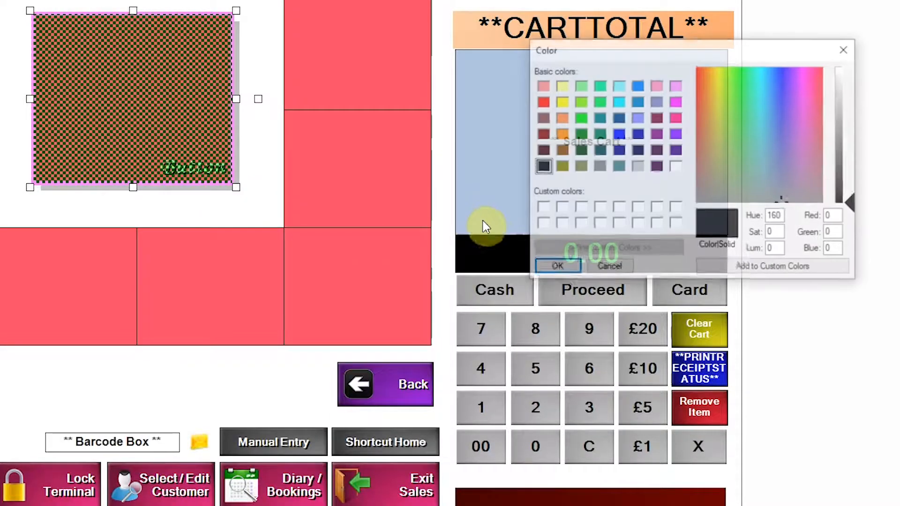
{"action": "left_click", "coordinate": [675, 166]}
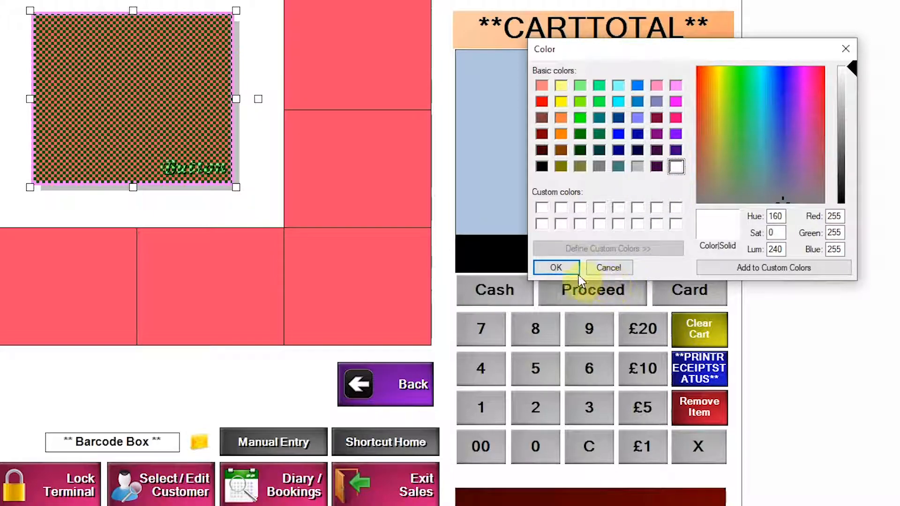
{"action": "left_click", "coordinate": [556, 268]}
{"action": "left_click", "coordinate": [157, 196]}
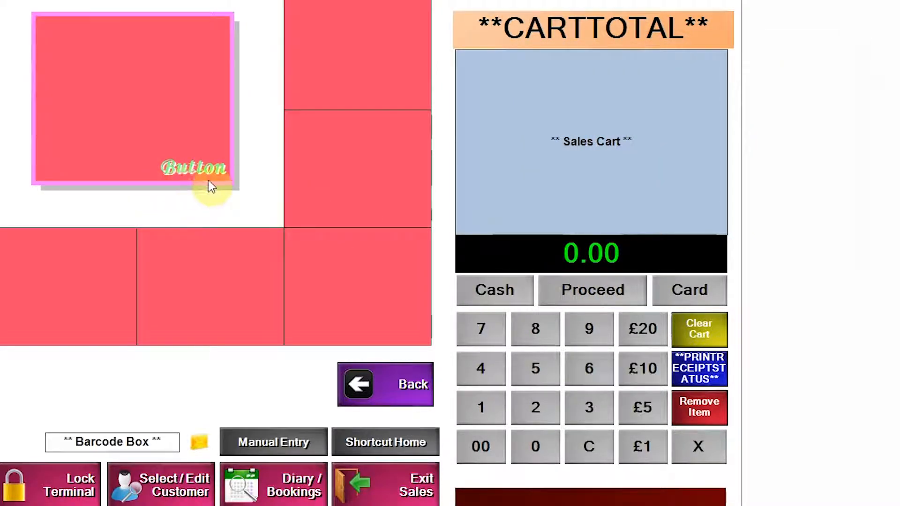
Step: Set the button's text shadow distance to 6 pixels
{"action": "right_click", "coordinate": [176, 143]}
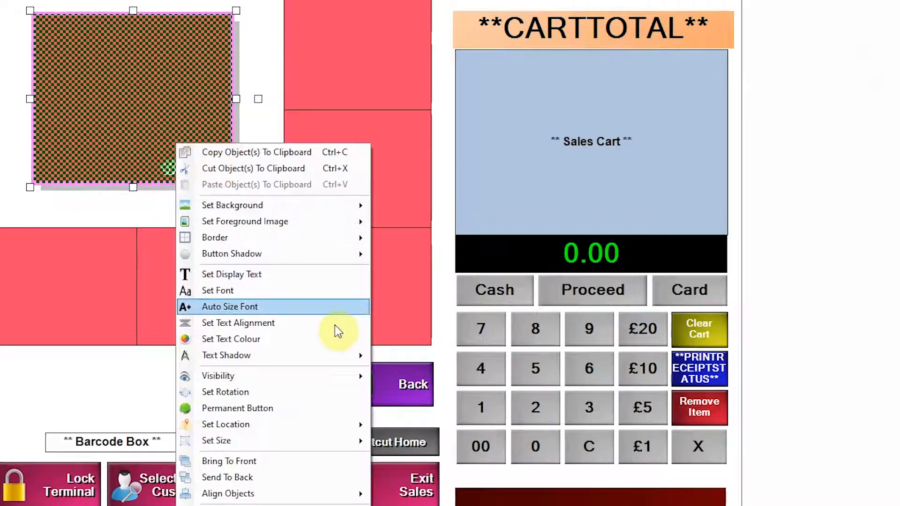
{"action": "mouse_move", "coordinate": [344, 358]}
{"action": "left_click", "coordinate": [456, 387]}
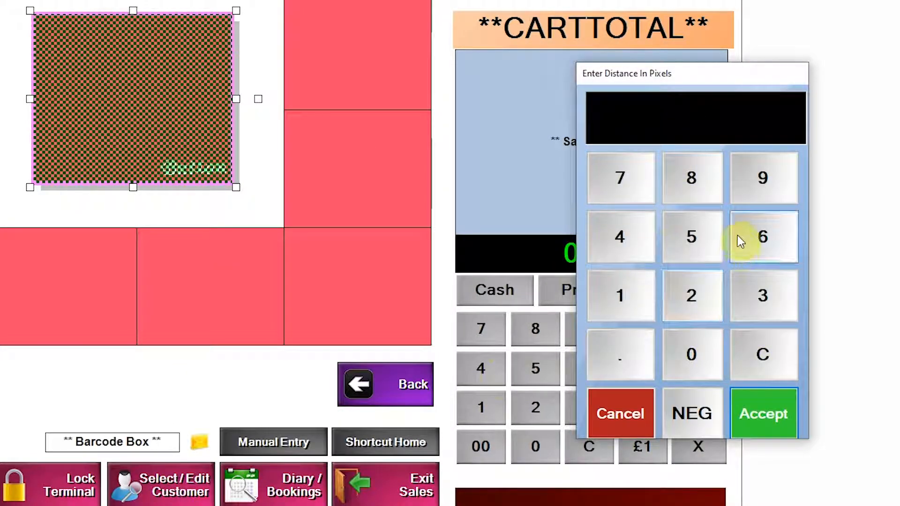
{"action": "left_click", "coordinate": [739, 237]}
{"action": "left_click", "coordinate": [749, 417]}
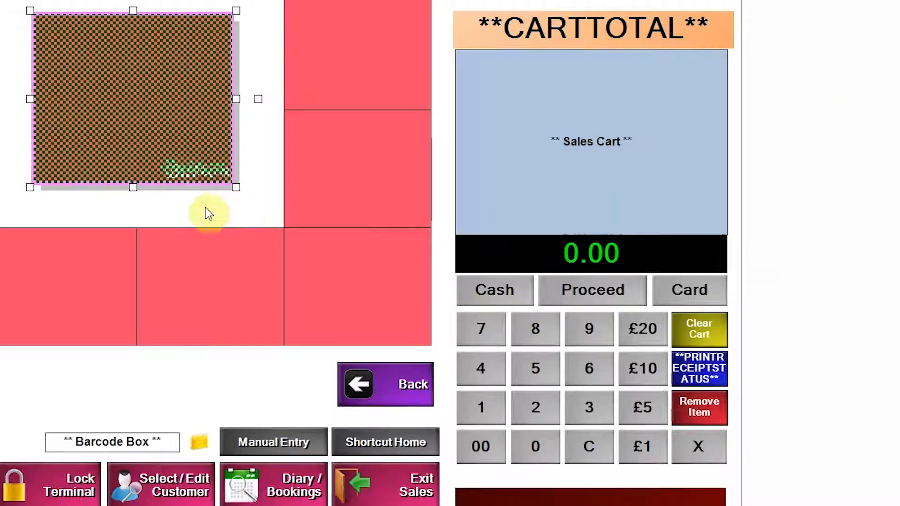
{"action": "left_click", "coordinate": [237, 212]}
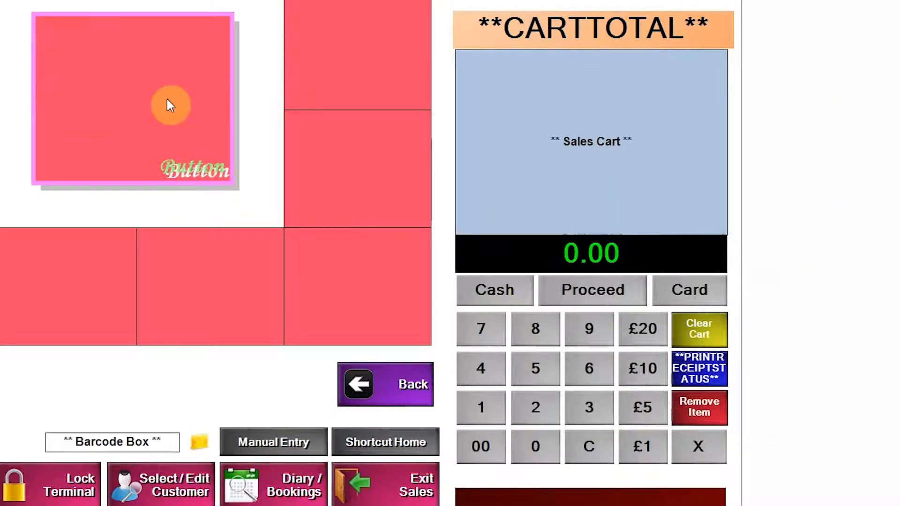
Step: Move the button slightly upward and narrow it by its lower-right corner to a width of about 250
{"action": "left_click", "coordinate": [132, 139]}
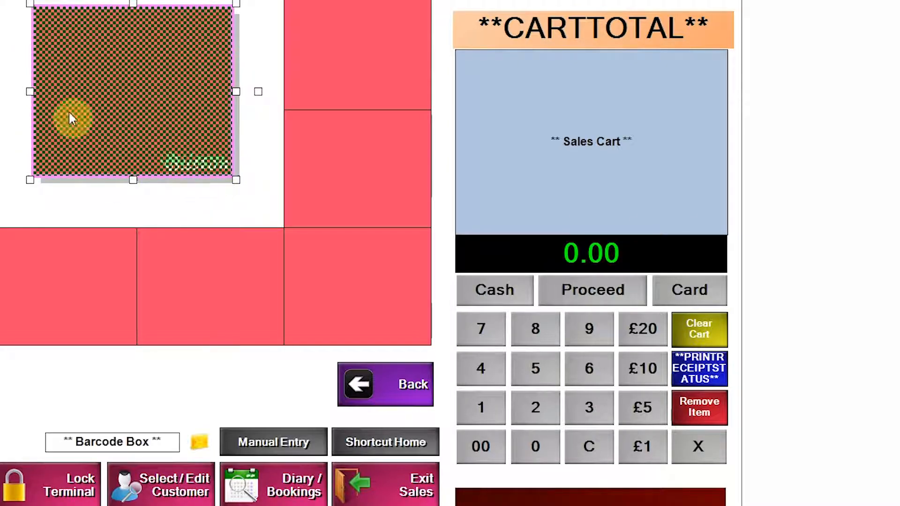
{"action": "right_click", "coordinate": [173, 175]}
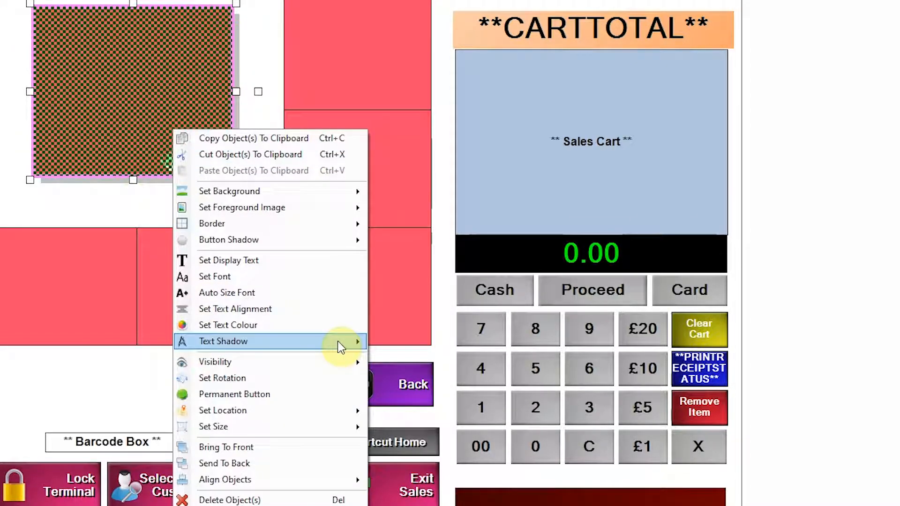
{"action": "mouse_move", "coordinate": [340, 347]}
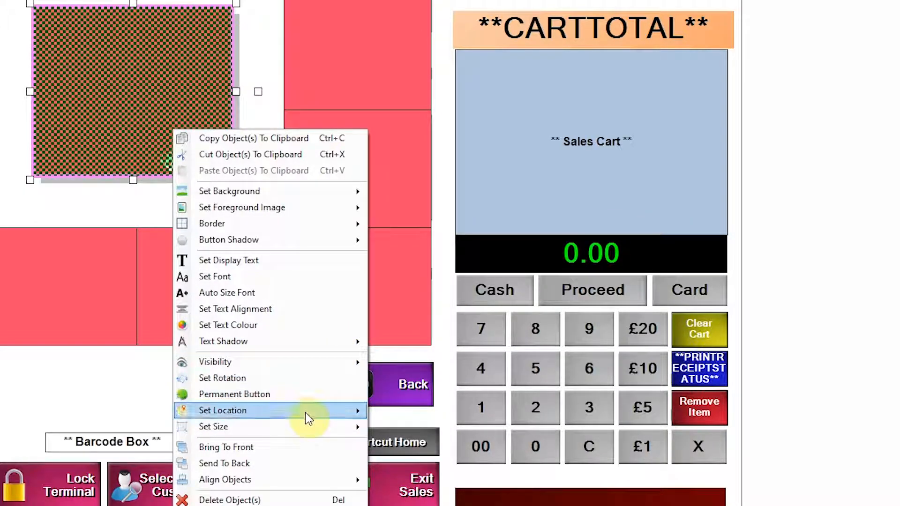
{"action": "mouse_move", "coordinate": [309, 433]}
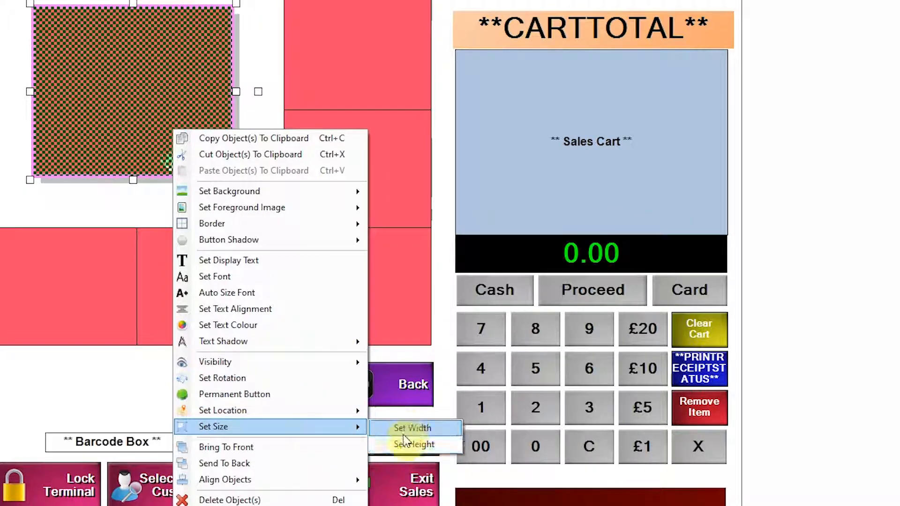
{"action": "left_click", "coordinate": [129, 124]}
{"action": "mouse_move", "coordinate": [236, 179]}
{"action": "left_mouse_down"}
{"action": "mouse_move", "coordinate": [181, 130]}
{"action": "mouse_move", "coordinate": [185, 185]}
{"action": "mouse_move", "coordinate": [171, 163]}
{"action": "mouse_move", "coordinate": [177, 114]}
{"action": "mouse_move", "coordinate": [223, 180]}
{"action": "left_mouse_up"}
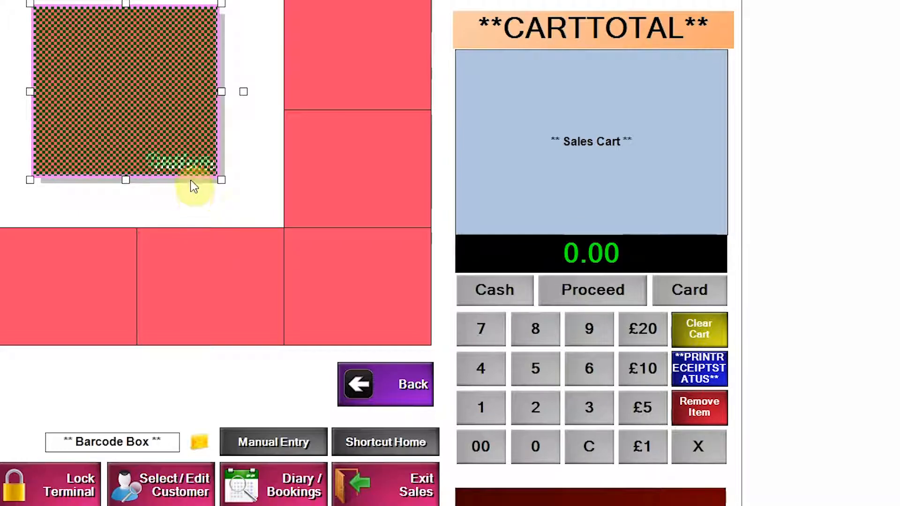
Step: Set the button's width to exactly 100
{"action": "right_click", "coordinate": [178, 144]}
{"action": "mouse_move", "coordinate": [347, 445]}
{"action": "left_click", "coordinate": [415, 441]}
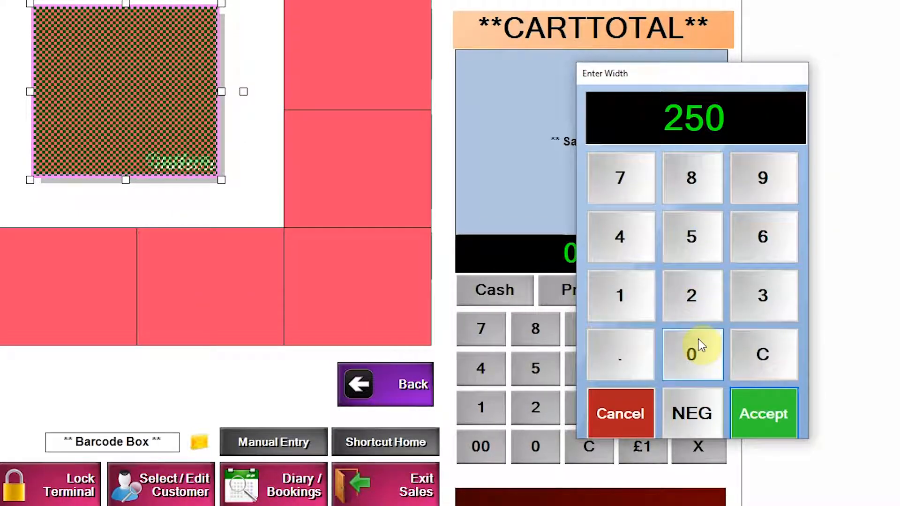
{"action": "left_click", "coordinate": [750, 355]}
{"action": "left_click", "coordinate": [625, 286]}
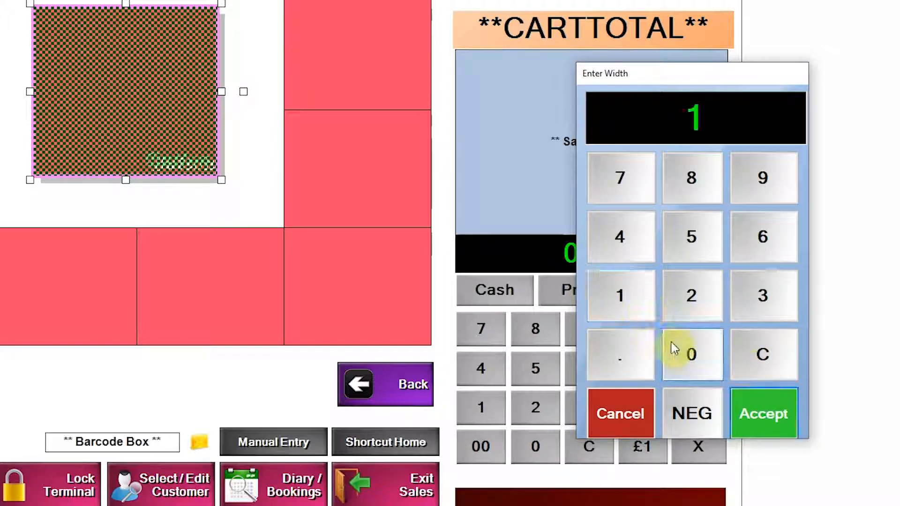
{"action": "left_click", "coordinate": [686, 352]}
{"action": "left_click", "coordinate": [686, 353]}
{"action": "left_click", "coordinate": [747, 413]}
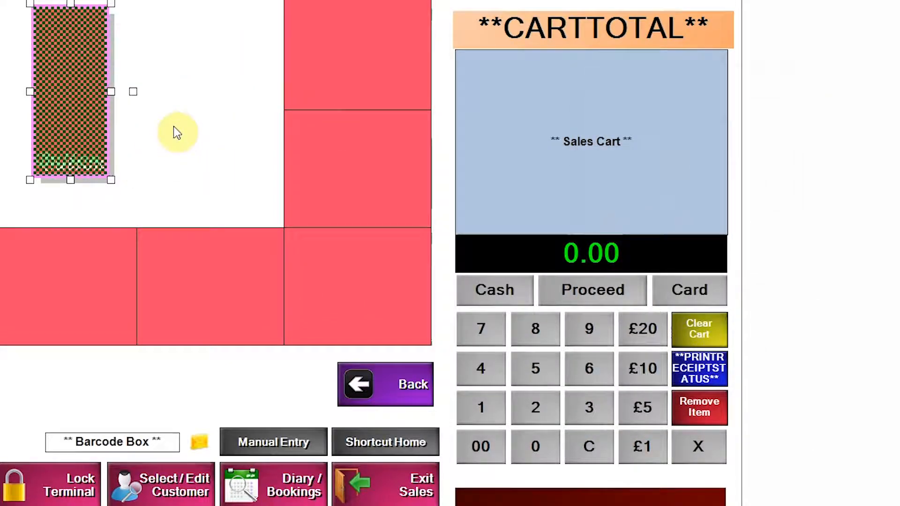
Step: Resize the button by its lower-right corner to about 180 wide and 100 high
{"action": "left_click", "coordinate": [84, 123]}
{"action": "left_click_drag", "start_coordinate": [111, 180], "coordinate": [171, 85]}
{"action": "left_click", "coordinate": [147, 68]}
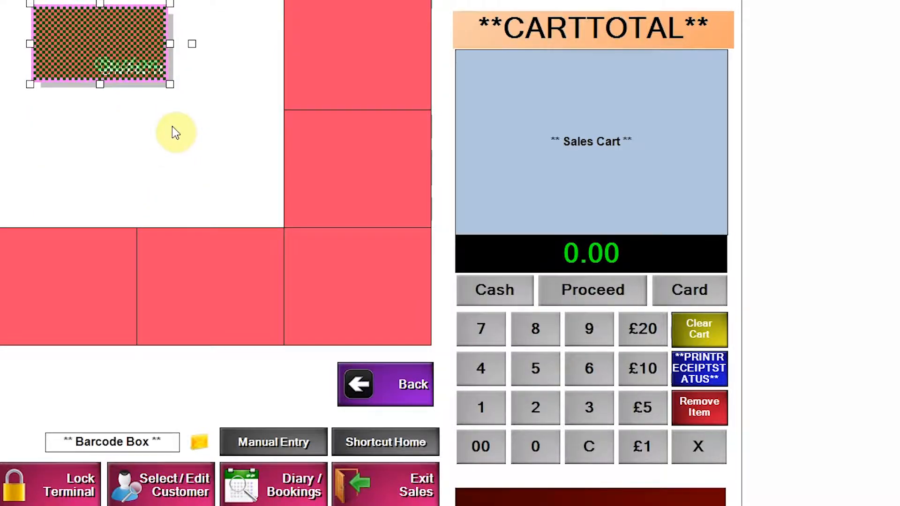
Step: Delete the customised button and one red button above the lower row, and move another red button into the empty upper area
{"action": "key", "text": "Delete"}
{"action": "left_click_drag", "start_coordinate": [307, 77], "coordinate": [101, 102]}
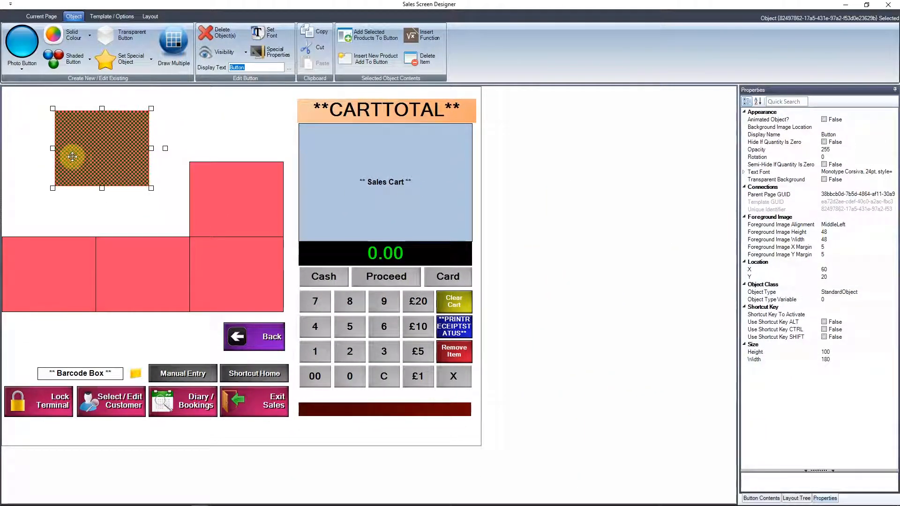
{"action": "left_click", "coordinate": [211, 201]}
{"action": "key", "text": "Delete"}
{"action": "left_click_drag", "start_coordinate": [113, 161], "coordinate": [160, 163]}
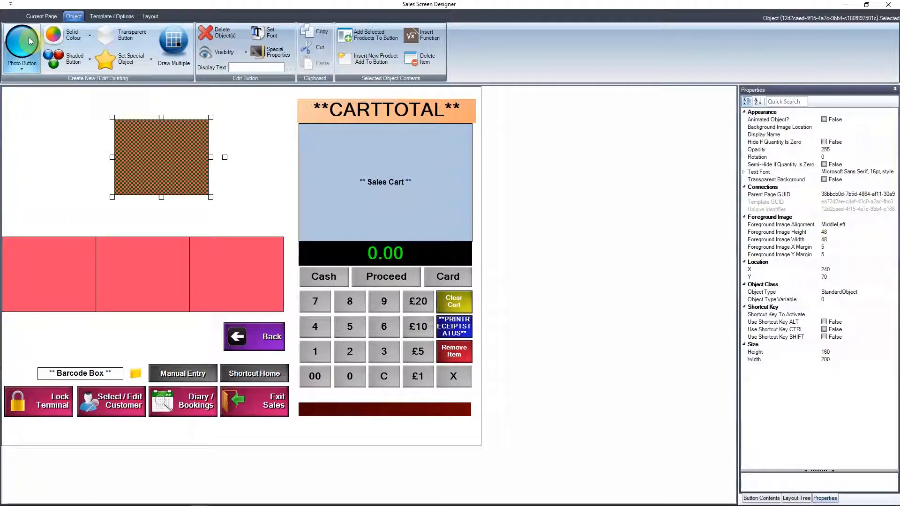
Step: Give the moved red button a magenta photo background and shift it slightly left and up
{"action": "left_click", "coordinate": [70, 35]}
{"action": "left_click", "coordinate": [171, 137]}
{"action": "left_click", "coordinate": [74, 155]}
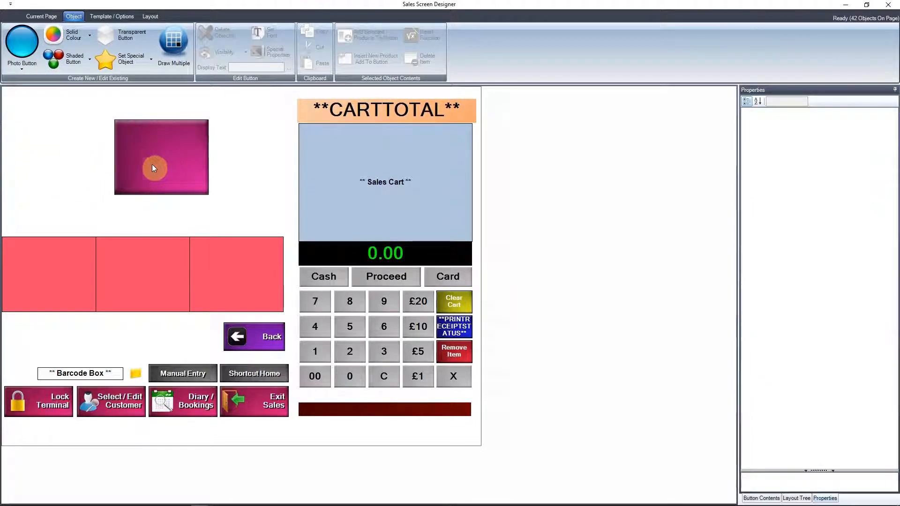
{"action": "left_click_drag", "start_coordinate": [153, 167], "coordinate": [134, 165]}
{"action": "left_click", "coordinate": [192, 213]}
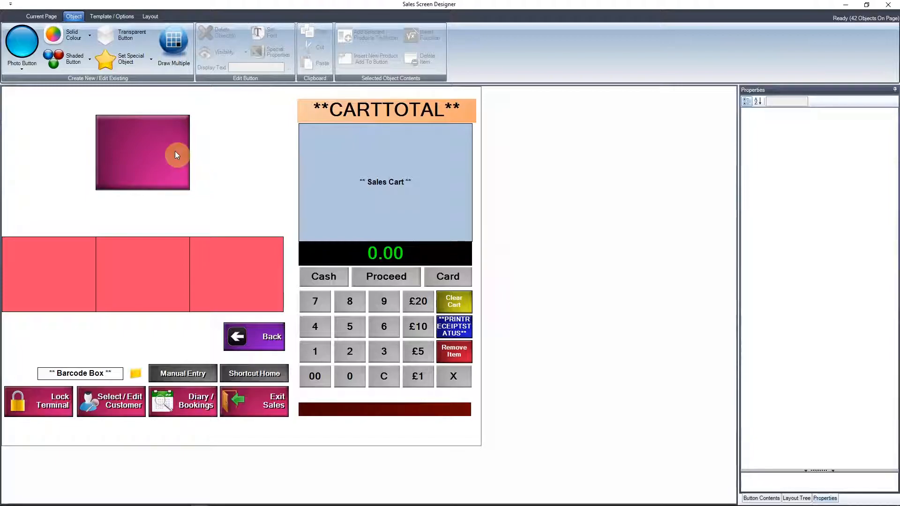
Step: Set the magenta button's opacity to 100 and move the button slightly right and down
{"action": "right_click", "coordinate": [106, 151]}
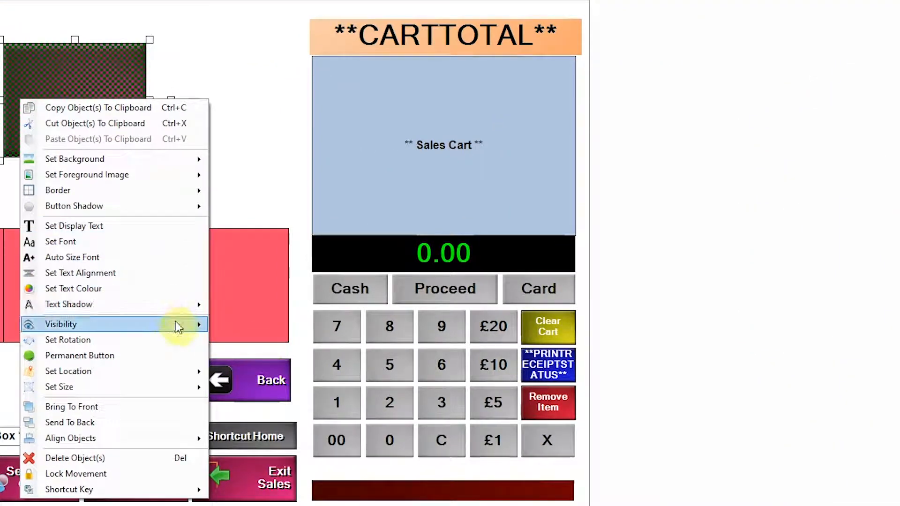
{"action": "mouse_move", "coordinate": [178, 325]}
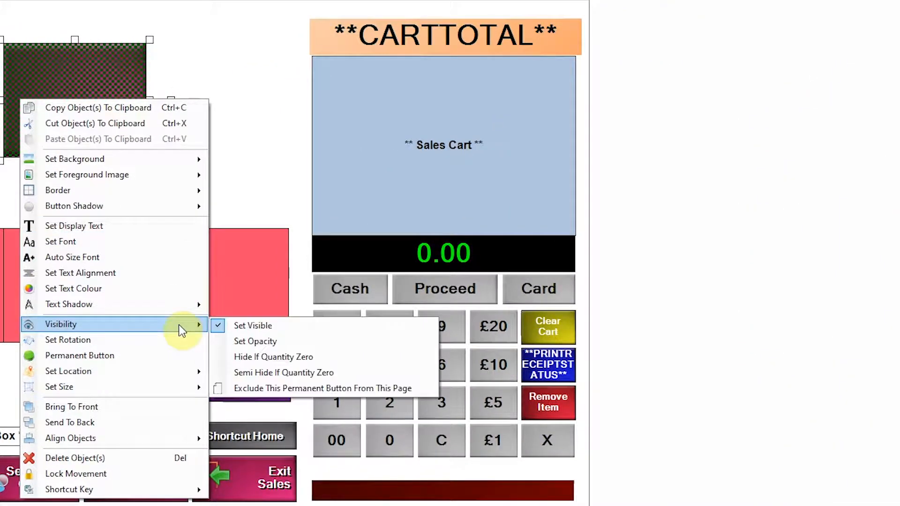
{"action": "left_click", "coordinate": [294, 343]}
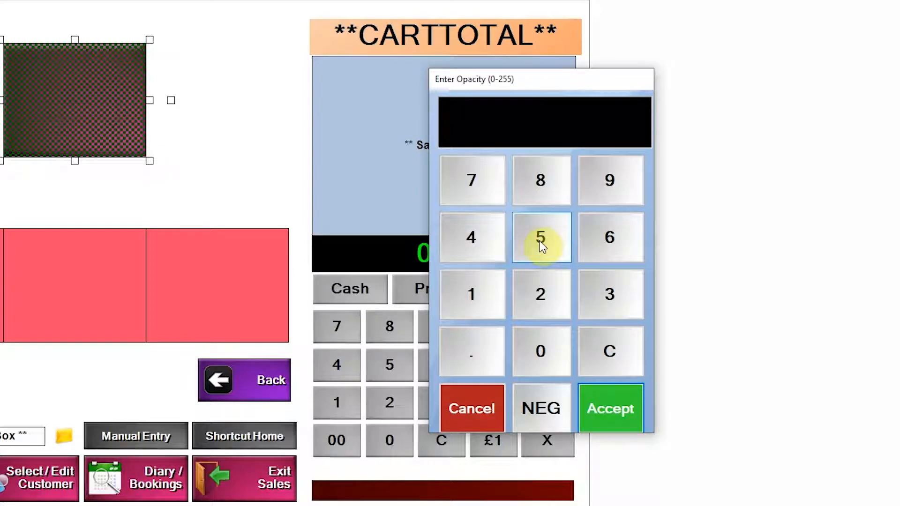
{"action": "left_click", "coordinate": [494, 300]}
{"action": "left_click", "coordinate": [542, 351]}
{"action": "left_click", "coordinate": [541, 351]}
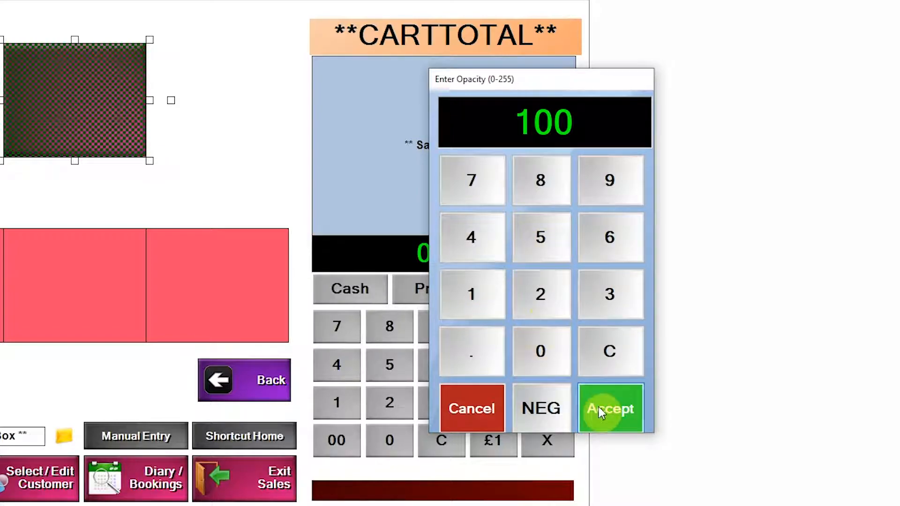
{"action": "left_click", "coordinate": [600, 407]}
{"action": "left_click_drag", "start_coordinate": [84, 126], "coordinate": [114, 140]}
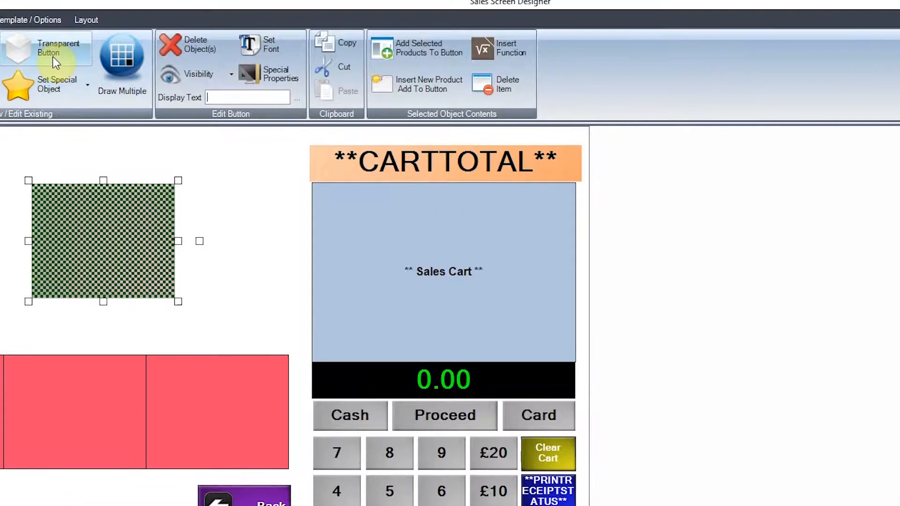
Step: Make the button transparent and set its display text to "title"
{"action": "left_click", "coordinate": [49, 52]}
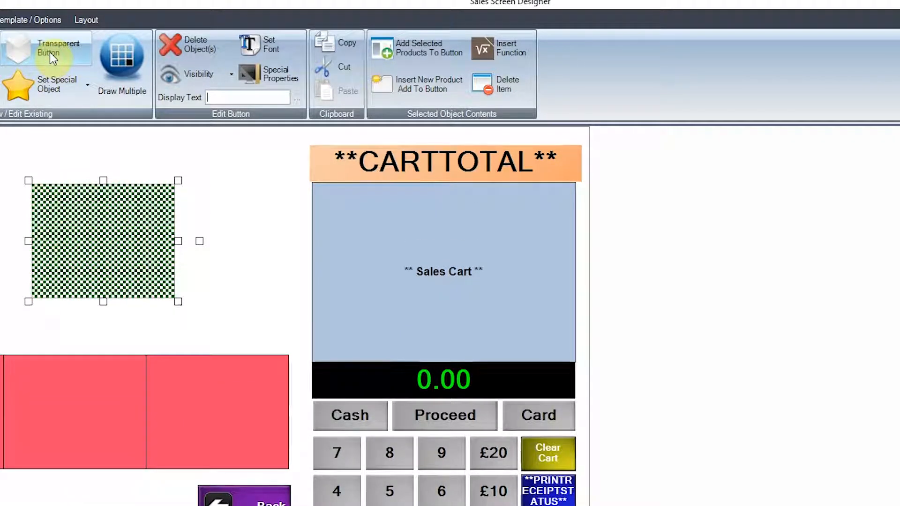
{"action": "left_click", "coordinate": [250, 263]}
{"action": "left_click", "coordinate": [101, 246]}
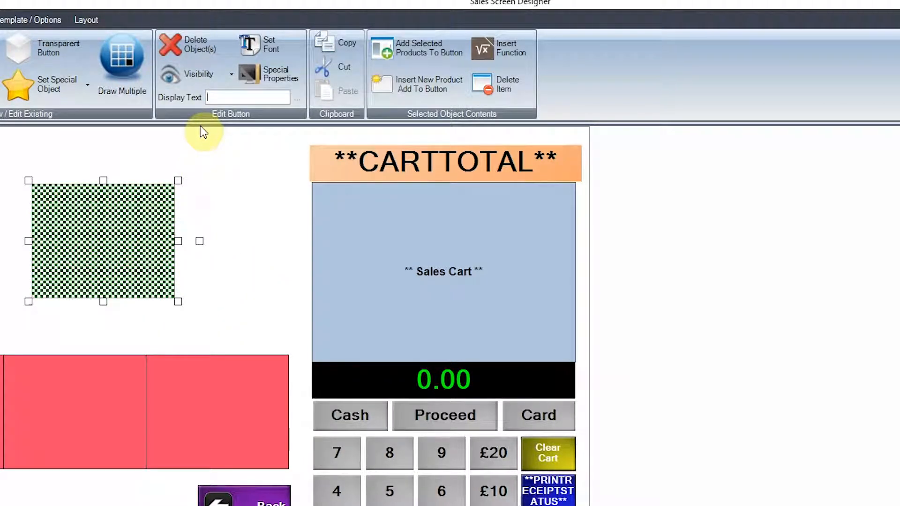
{"action": "type", "text": "title"}
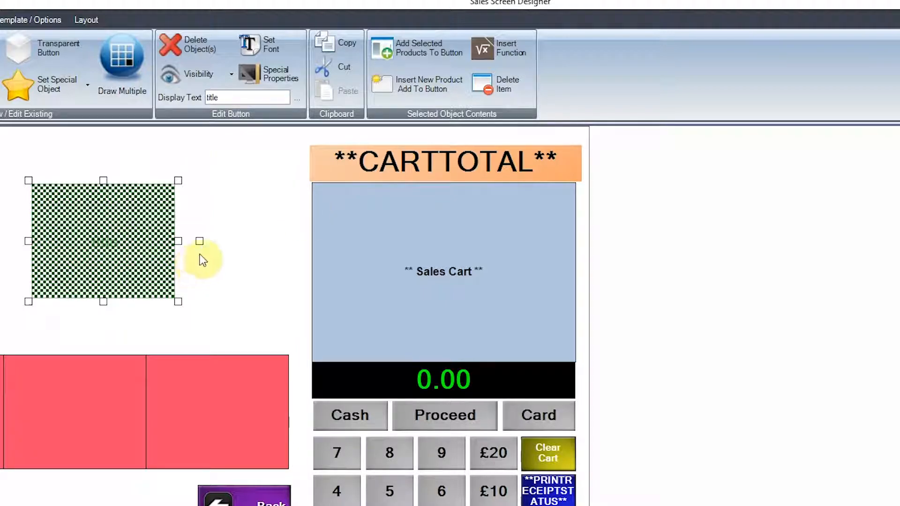
{"action": "left_click", "coordinate": [202, 258]}
Step: Move the "title" button to the upper part of the page and stretch it into a wide, flat heading
{"action": "left_click_drag", "start_coordinate": [69, 249], "coordinate": [111, 123]}
{"action": "left_click", "coordinate": [141, 150]}
{"action": "left_click", "coordinate": [147, 148]}
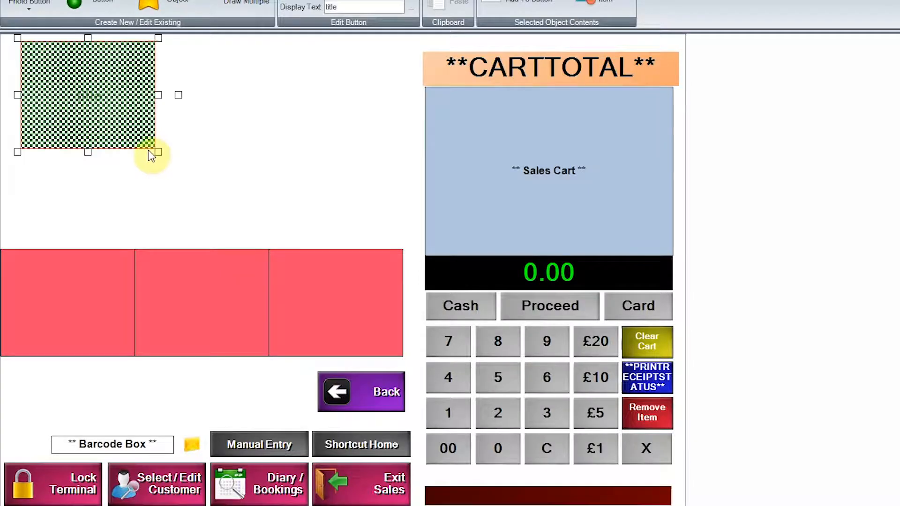
{"action": "left_click_drag", "start_coordinate": [156, 151], "coordinate": [312, 77]}
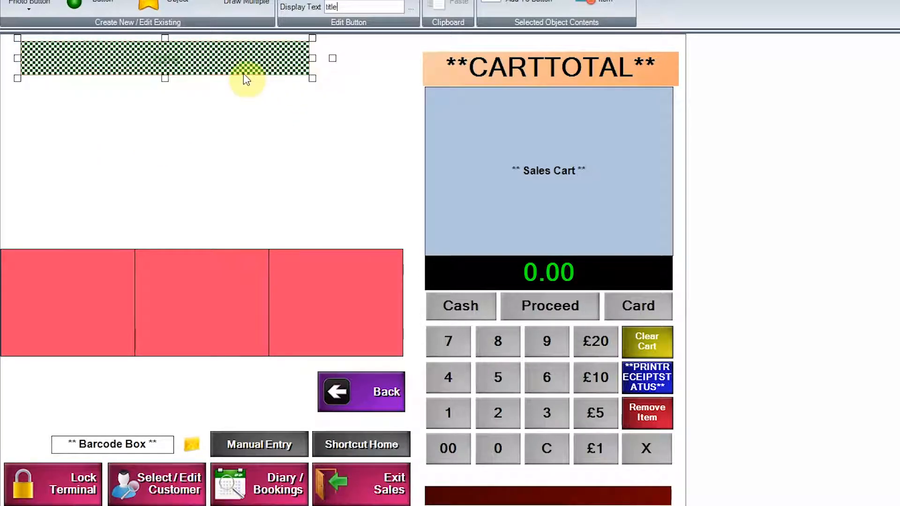
{"action": "left_click_drag", "start_coordinate": [242, 68], "coordinate": [275, 68]}
Step: Arrange the three red buttons in an aligned, evenly spaced row directly beneath the "title" heading
{"action": "left_click_drag", "start_coordinate": [69, 259], "coordinate": [89, 110]}
{"action": "left_click_drag", "start_coordinate": [188, 289], "coordinate": [210, 115]}
{"action": "left_click_drag", "start_coordinate": [291, 263], "coordinate": [345, 117]}
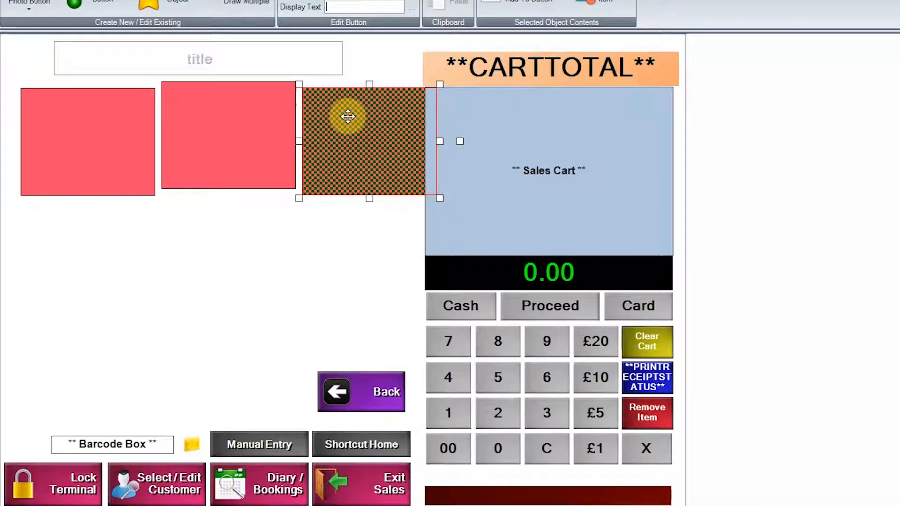
{"action": "left_click", "coordinate": [166, 59]}
{"action": "left_click_drag", "start_coordinate": [101, 159], "coordinate": [80, 137]}
{"action": "mouse_move", "coordinate": [175, 157]}
{"action": "left_mouse_down"}
{"action": "mouse_move", "coordinate": [173, 147]}
{"action": "mouse_move", "coordinate": [161, 149]}
{"action": "left_mouse_up"}
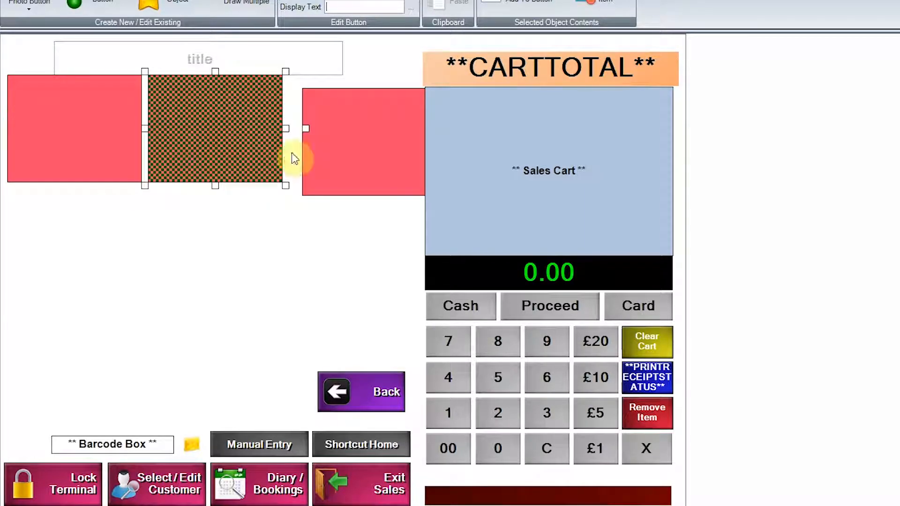
{"action": "left_click", "coordinate": [358, 148]}
{"action": "left_click_drag", "start_coordinate": [358, 148], "coordinate": [344, 135]}
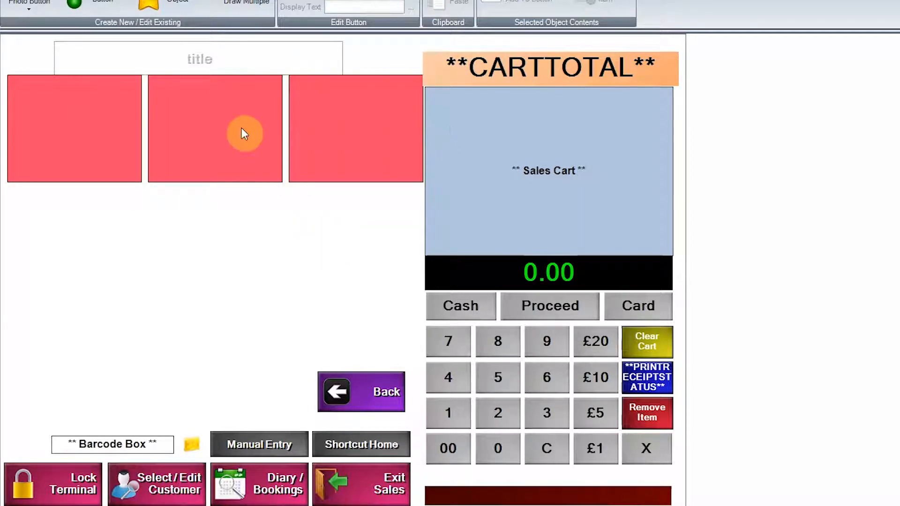
Step: Move the heading up to the page's upper edge and change its display text to "cat"
{"action": "left_click_drag", "start_coordinate": [233, 59], "coordinate": [328, 45]}
{"action": "key", "text": "BackSpace"}
{"action": "key", "text": "BackSpace"}
{"action": "key", "text": "BackSpace"}
{"action": "key", "text": "BackSpace"}
{"action": "key", "text": "BackSpace"}
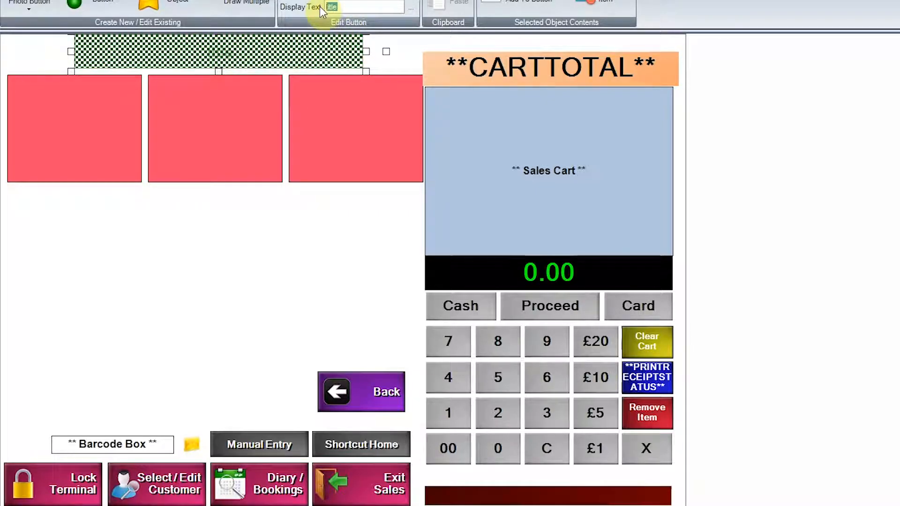
{"action": "type", "text": "cat"}
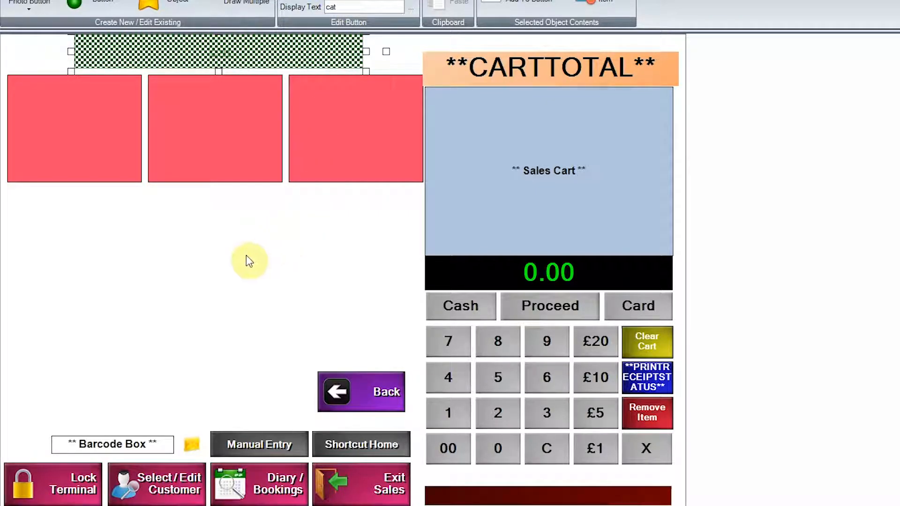
{"action": "left_click", "coordinate": [263, 249]}
Step: Copy the "cat" heading and place the duplicate just below the row of red buttons
{"action": "left_click", "coordinate": [275, 47]}
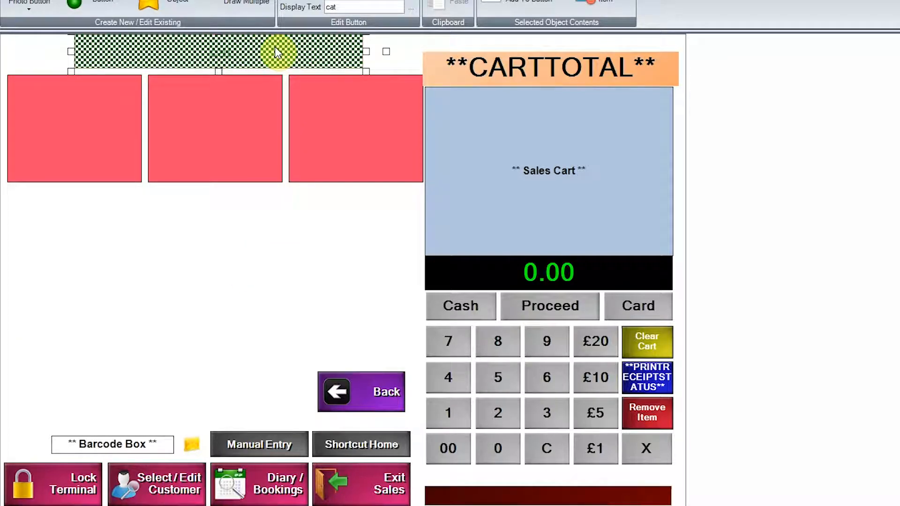
{"action": "right_click", "coordinate": [274, 46]}
{"action": "left_click", "coordinate": [335, 56]}
{"action": "right_click", "coordinate": [192, 275]}
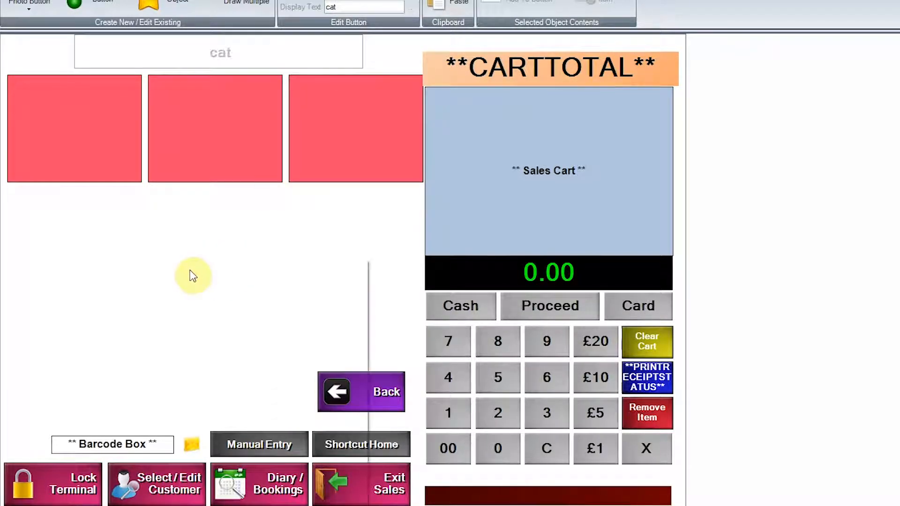
{"action": "left_click", "coordinate": [227, 294]}
{"action": "left_click_drag", "start_coordinate": [267, 54], "coordinate": [257, 205]}
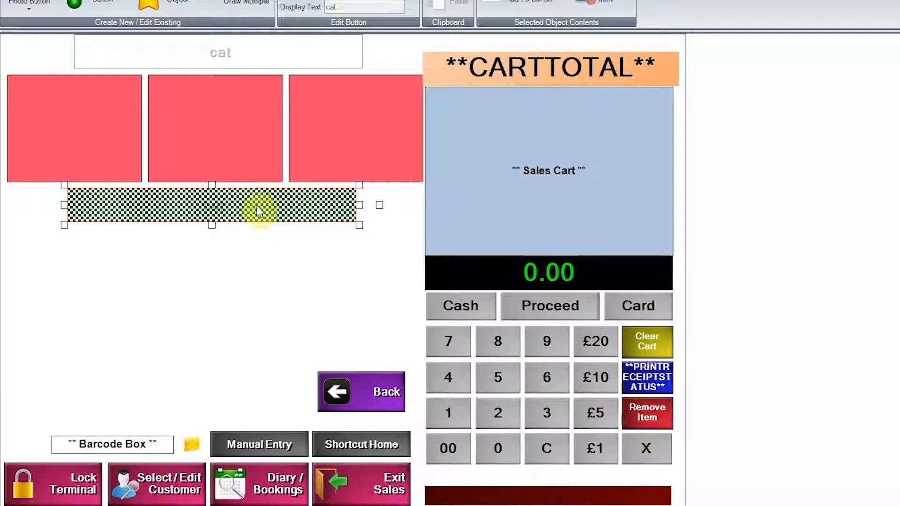
Step: Change the duplicated heading's display text to "dog"
{"action": "double_click", "coordinate": [323, 7]}
{"action": "type", "text": "dog"}
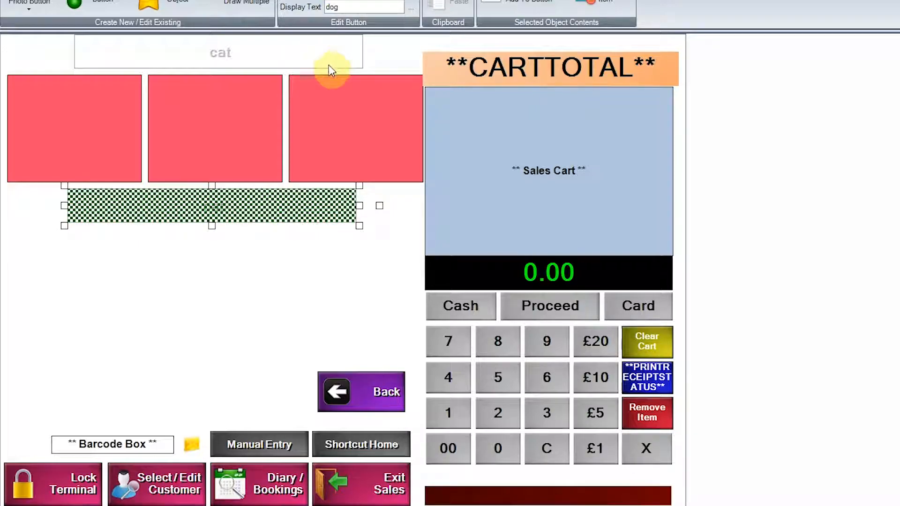
{"action": "left_click", "coordinate": [225, 267]}
Step: Copy the row of three red buttons and place the duplicates directly below the "dog" heading
{"action": "left_click_drag", "start_coordinate": [5, 112], "coordinate": [389, 162]}
{"action": "right_click", "coordinate": [325, 137]}
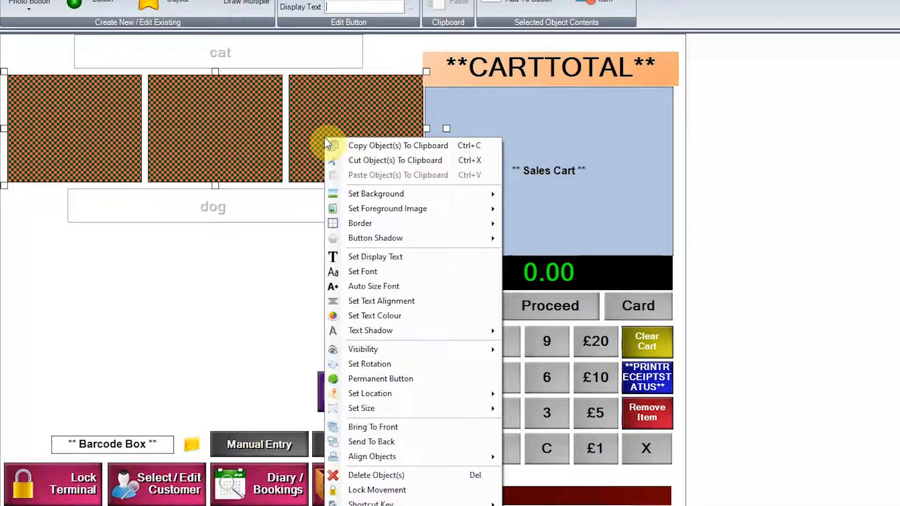
{"action": "left_click", "coordinate": [365, 144]}
{"action": "left_click", "coordinate": [156, 290]}
{"action": "right_click", "coordinate": [156, 289]}
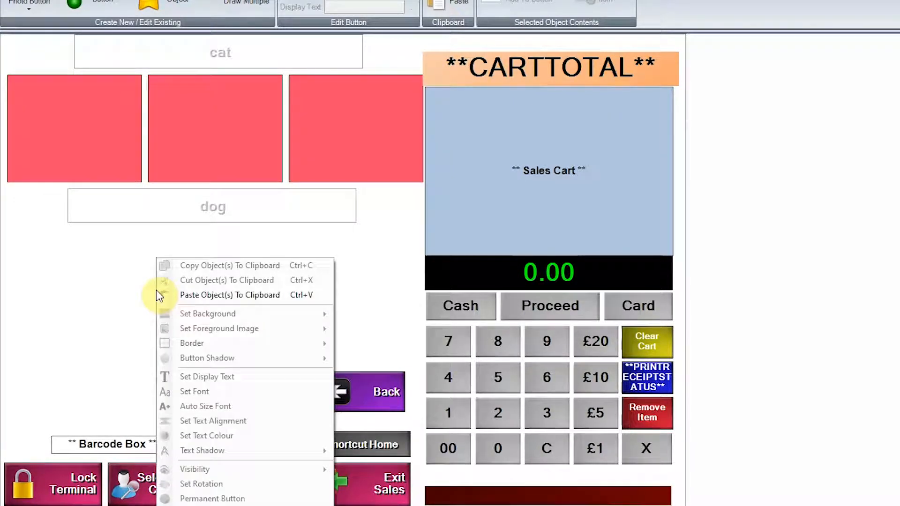
{"action": "left_click", "coordinate": [187, 295]}
{"action": "left_click", "coordinate": [314, 301]}
{"action": "left_click_drag", "start_coordinate": [314, 300], "coordinate": [322, 287]}
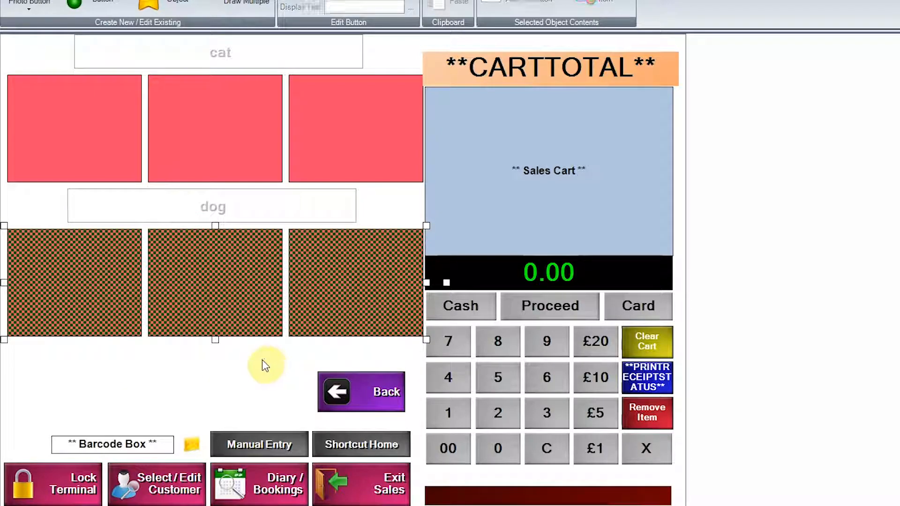
{"action": "left_click", "coordinate": [89, 240]}
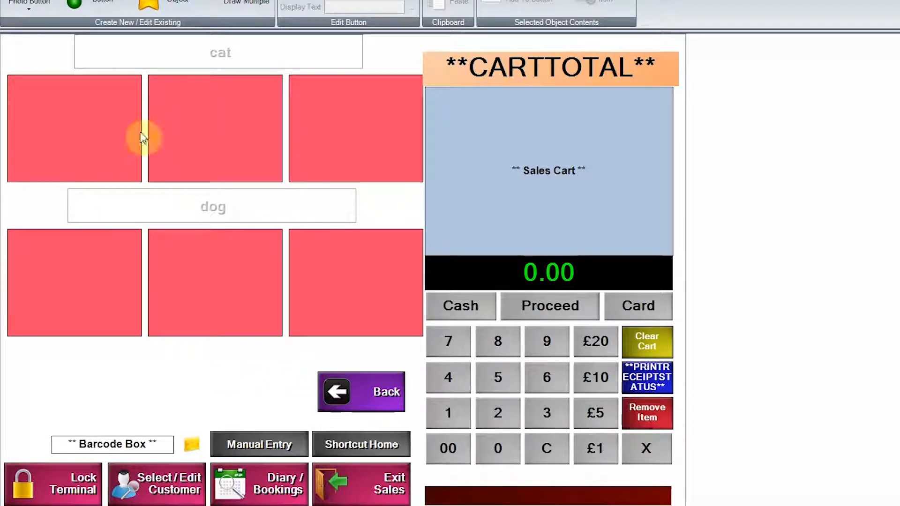
Step: Review the visibility and permanent-button options for the first red button under the "cat" heading
{"action": "left_click", "coordinate": [84, 208]}
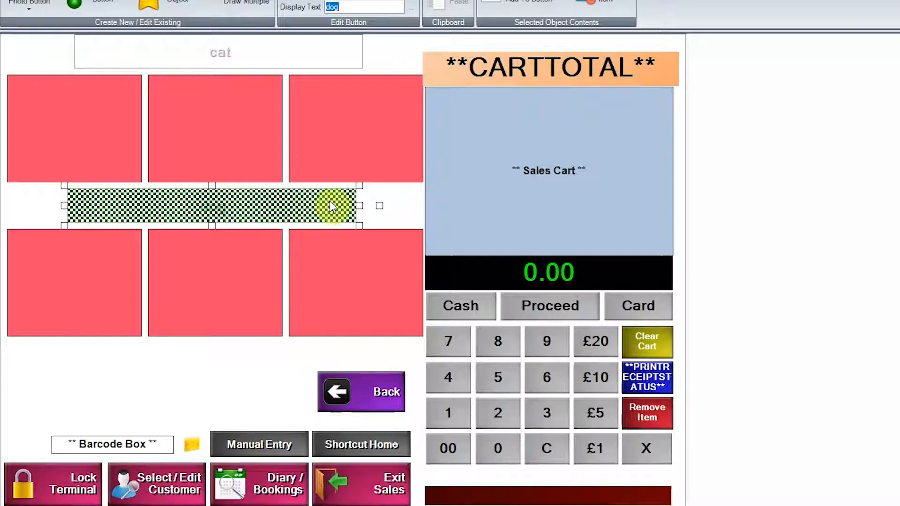
{"action": "left_click", "coordinate": [74, 133]}
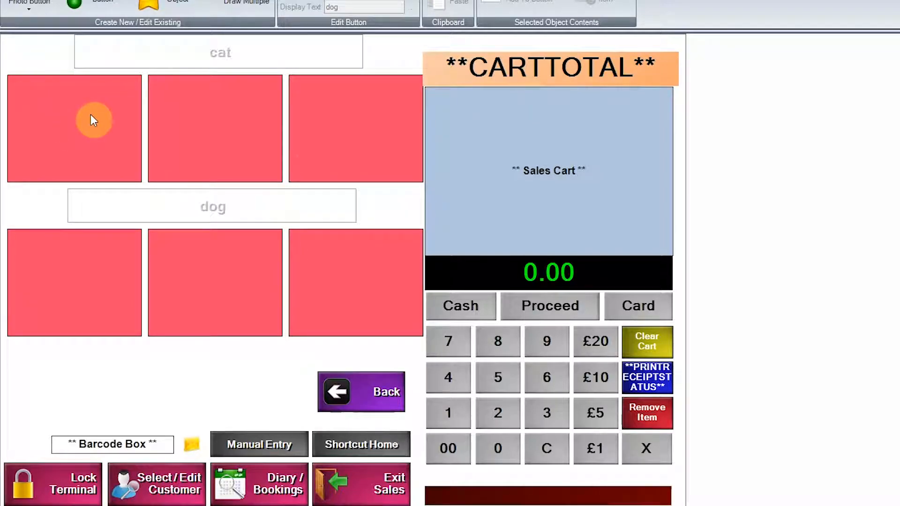
{"action": "right_click", "coordinate": [105, 144]}
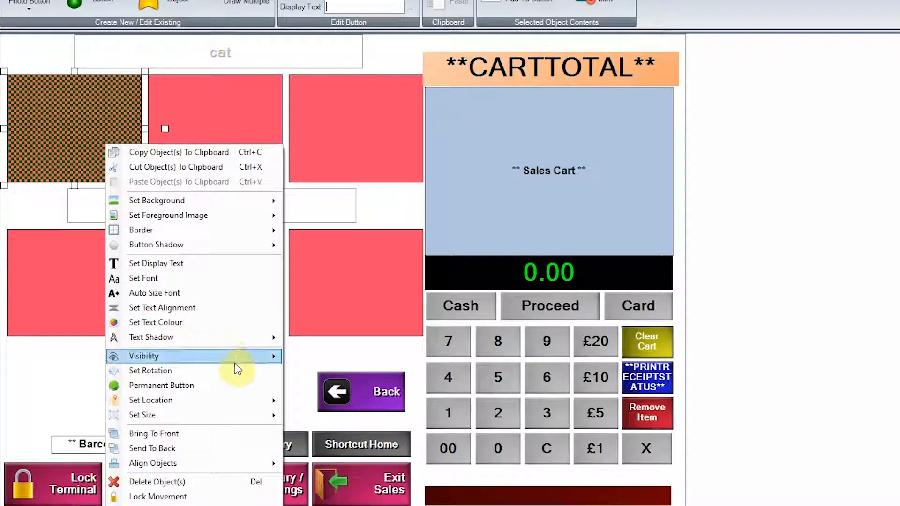
{"action": "mouse_move", "coordinate": [254, 360]}
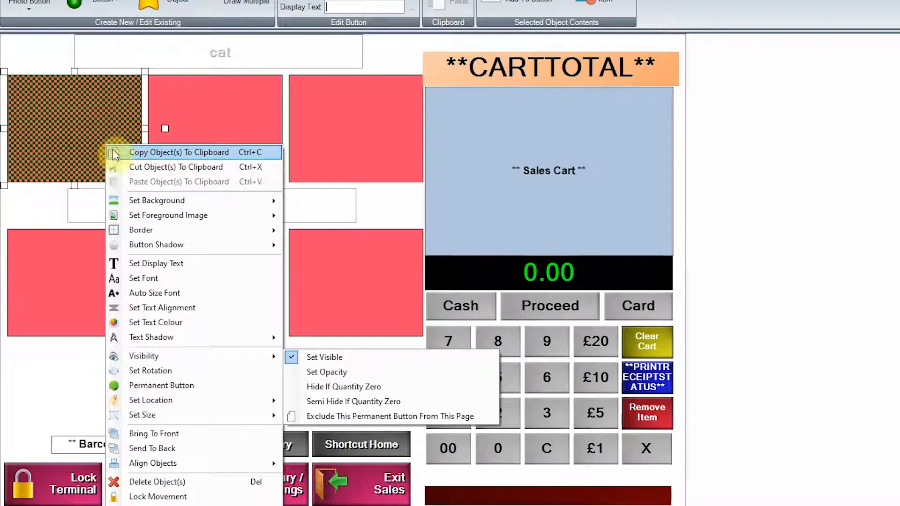
{"action": "mouse_move", "coordinate": [282, 362]}
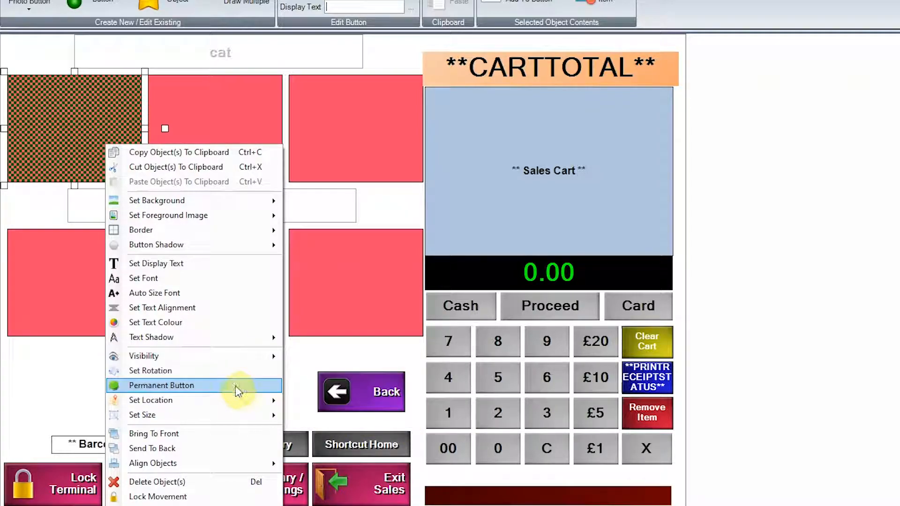
{"action": "left_click", "coordinate": [66, 351]}
{"action": "left_click", "coordinate": [172, 355]}
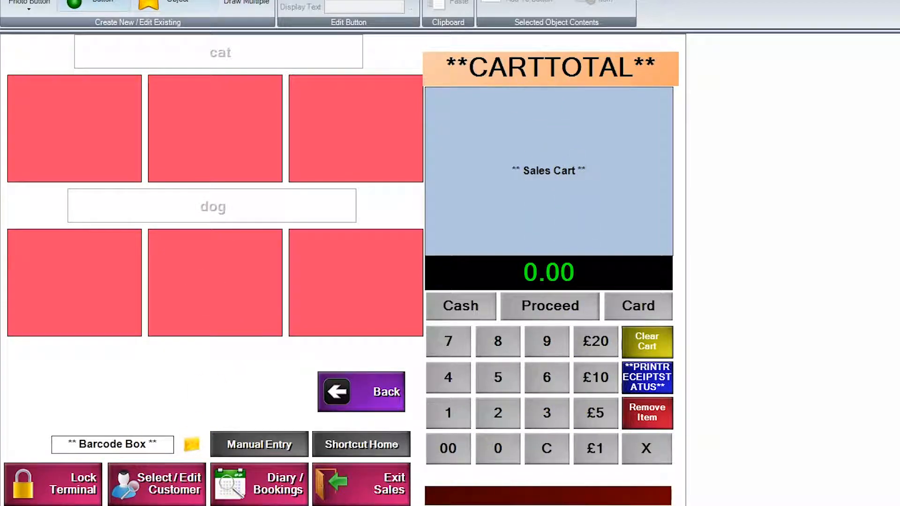
Step: Go to the layout's start page
{"action": "left_click", "coordinate": [75, 0]}
{"action": "left_click", "coordinate": [96, 4]}
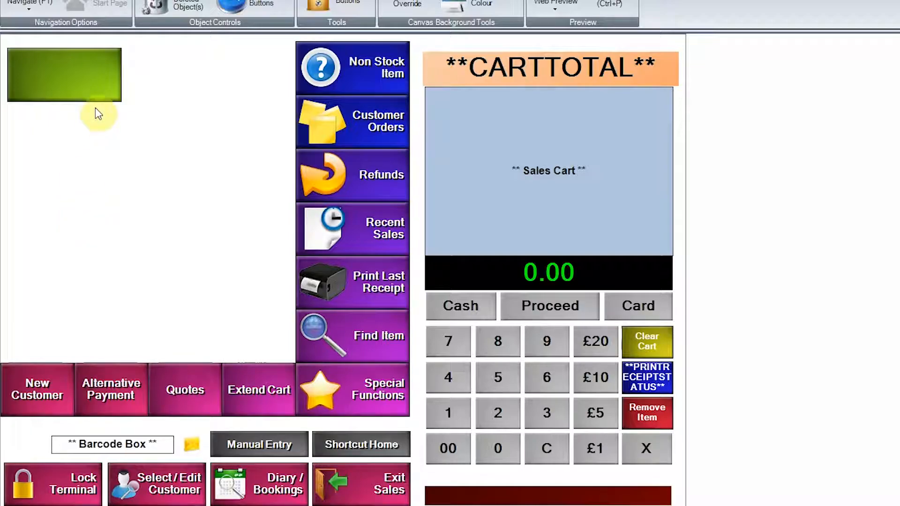
Step: Enlarge the green button slightly and make it a permanent button
{"action": "left_click", "coordinate": [108, 103]}
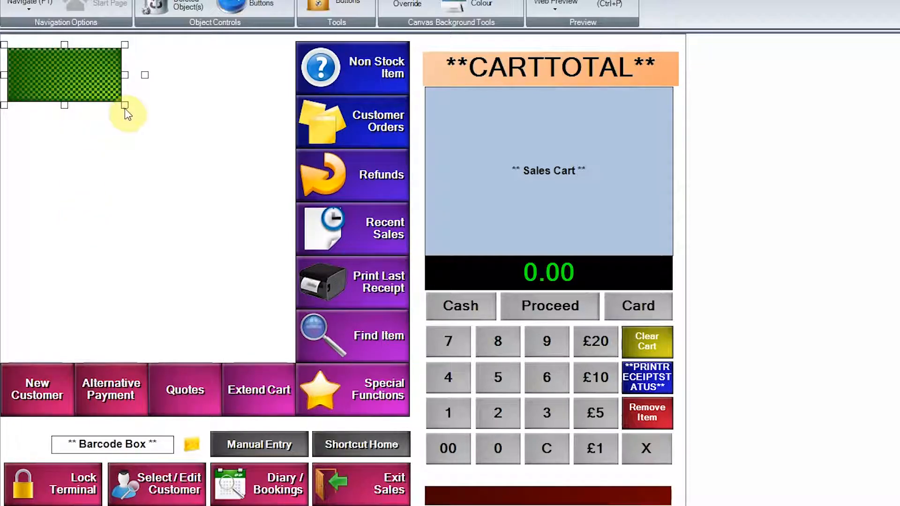
{"action": "mouse_move", "coordinate": [125, 106]}
{"action": "left_mouse_down"}
{"action": "mouse_move", "coordinate": [124, 125]}
{"action": "mouse_move", "coordinate": [128, 116]}
{"action": "left_mouse_up"}
{"action": "left_click", "coordinate": [125, 161]}
{"action": "right_click", "coordinate": [80, 90]}
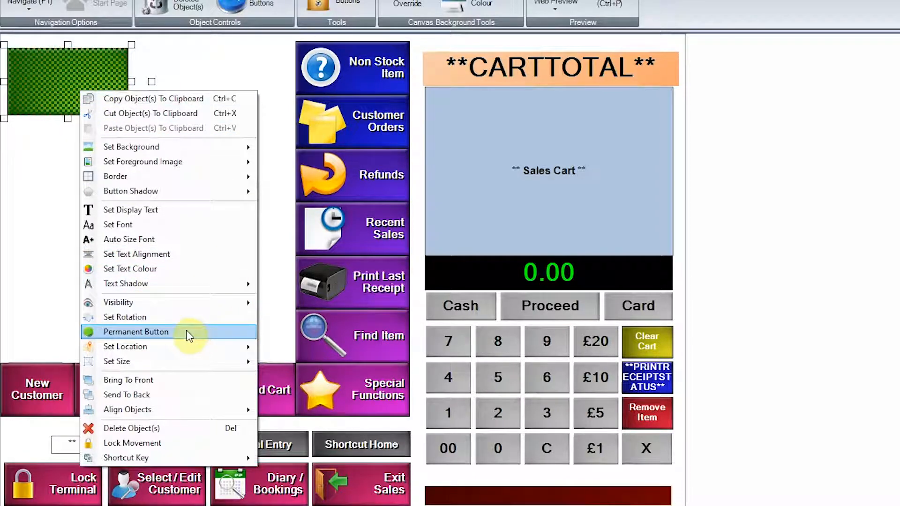
{"action": "left_click", "coordinate": [168, 331]}
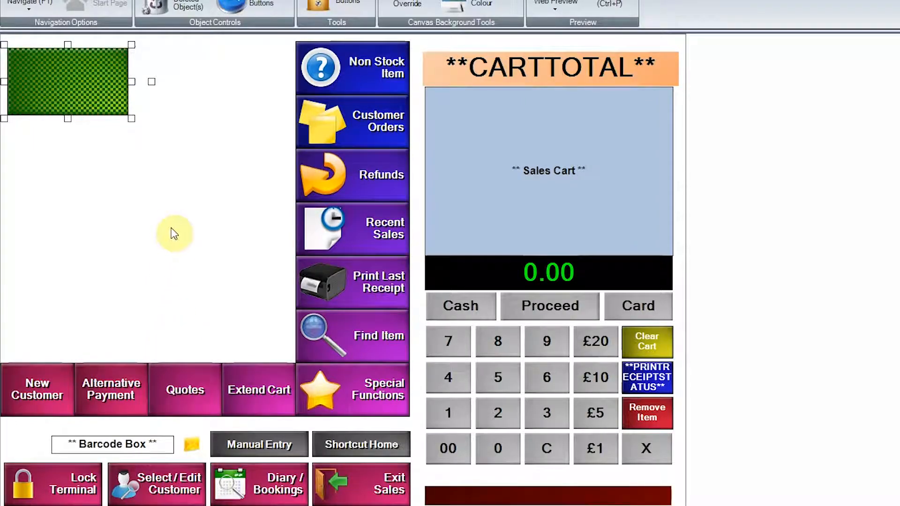
{"action": "left_click", "coordinate": [57, 190]}
Step: Check the permanent green button on its linked page, returning to the start page once and reopening the linked page
{"action": "double_click", "coordinate": [81, 66]}
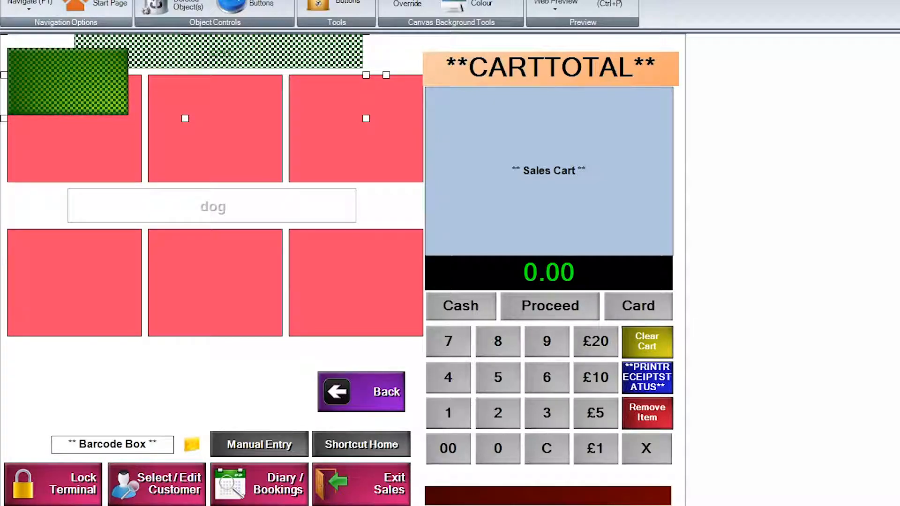
{"action": "left_click", "coordinate": [92, 3]}
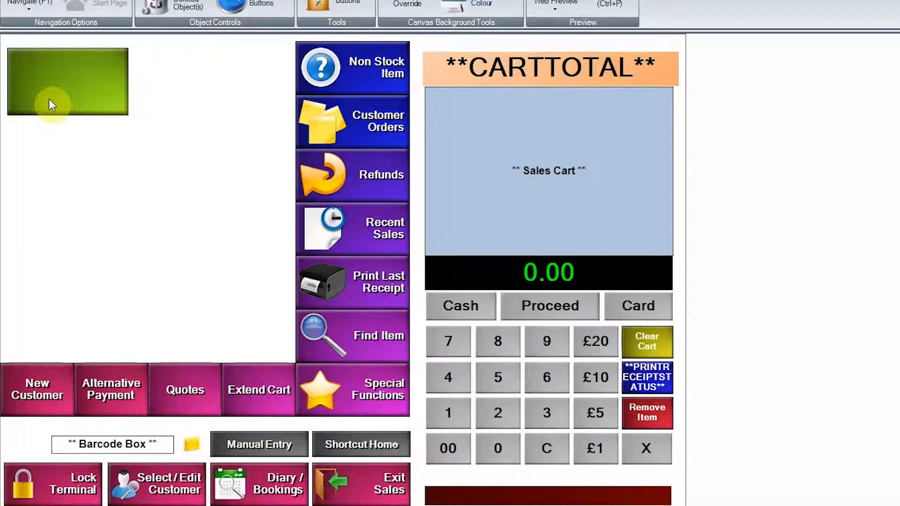
{"action": "left_click", "coordinate": [99, 82]}
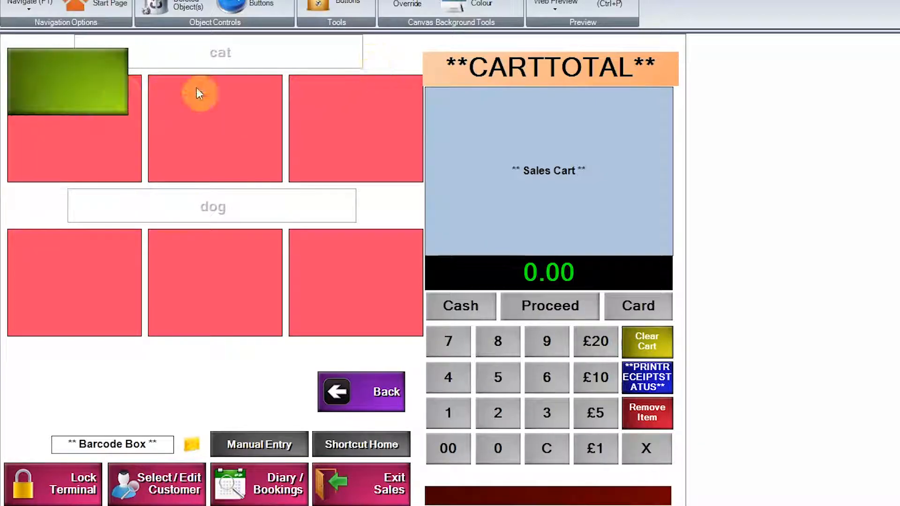
Step: Review the visibility options of the permanent green button on the page with the cat and dog headings
{"action": "right_click", "coordinate": [66, 85]}
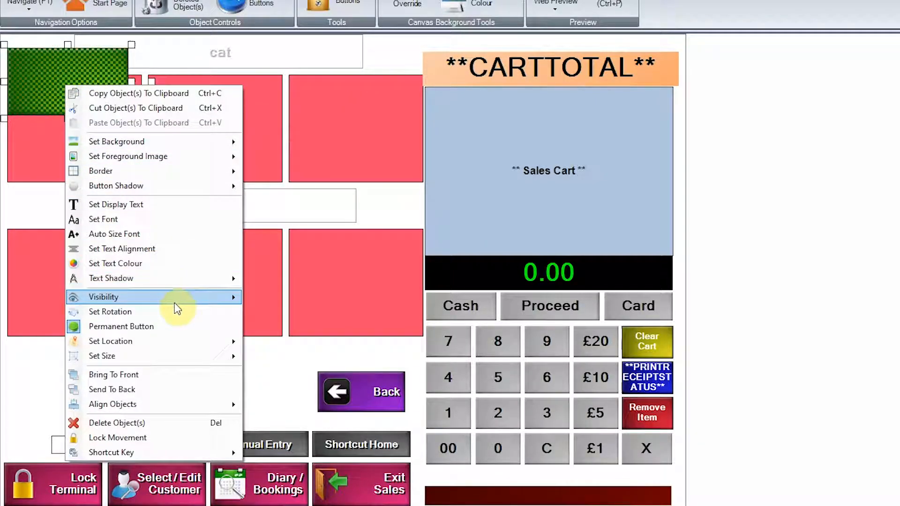
{"action": "mouse_move", "coordinate": [174, 300]}
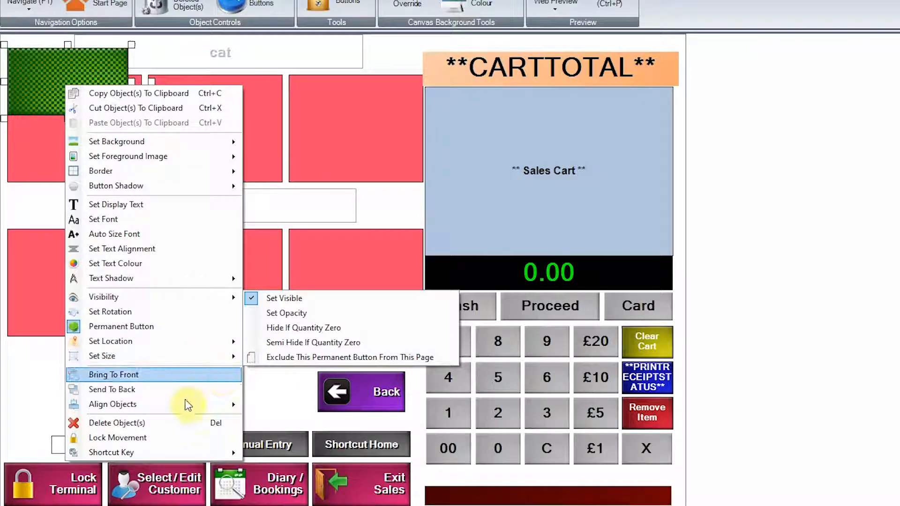
{"action": "left_click", "coordinate": [41, 376]}
{"action": "left_click", "coordinate": [82, 315]}
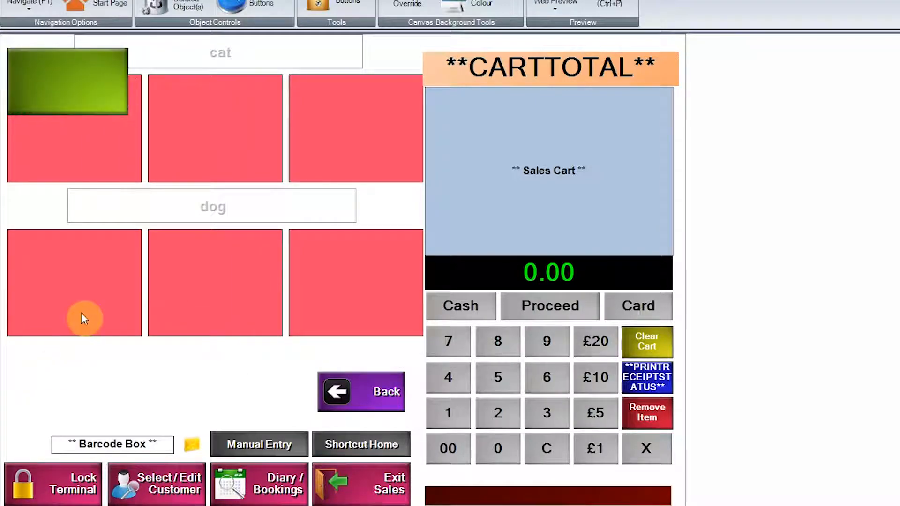
Step: Review the object options for the first red button under the "dog" heading
{"action": "left_click_drag", "start_coordinate": [165, 282], "coordinate": [161, 319]}
{"action": "right_click", "coordinate": [96, 281]}
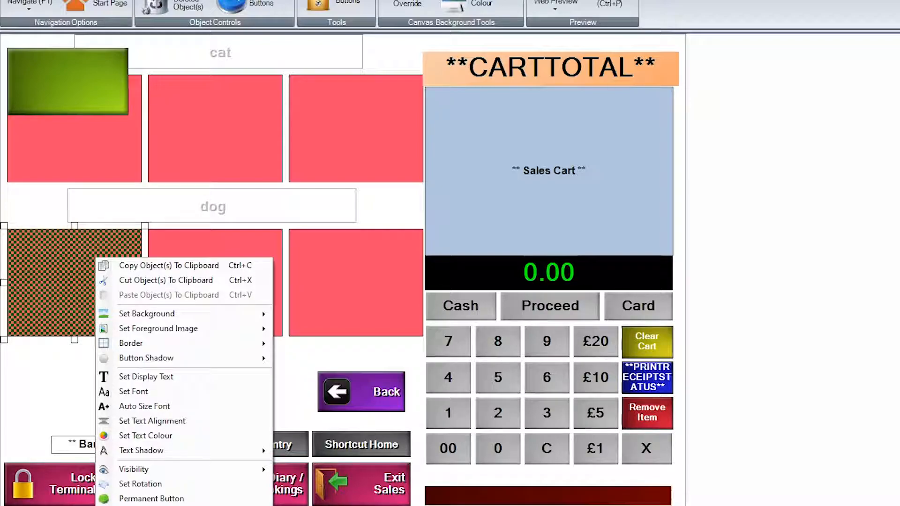
{"action": "left_click", "coordinate": [73, 382]}
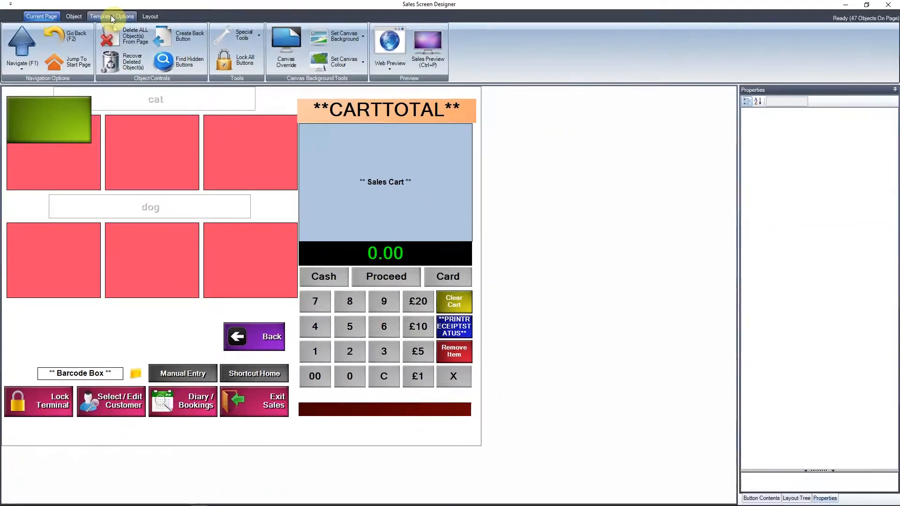
Step: Move the three red buttons under the "dog" heading slightly down to Y 300 with Snap To Grid on
{"action": "left_click", "coordinate": [112, 17]}
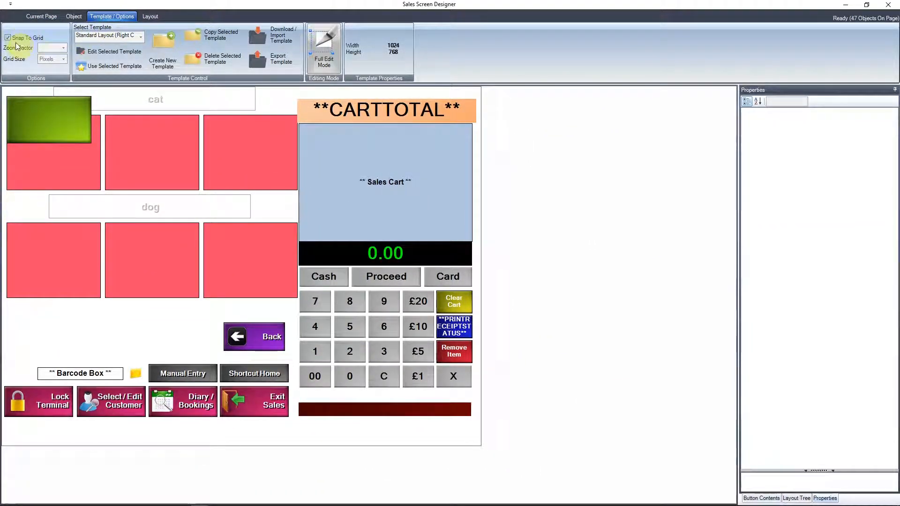
{"action": "left_click_drag", "start_coordinate": [66, 249], "coordinate": [75, 251]}
{"action": "left_click_drag", "start_coordinate": [134, 253], "coordinate": [172, 288]}
{"action": "left_click_drag", "start_coordinate": [216, 266], "coordinate": [243, 275]}
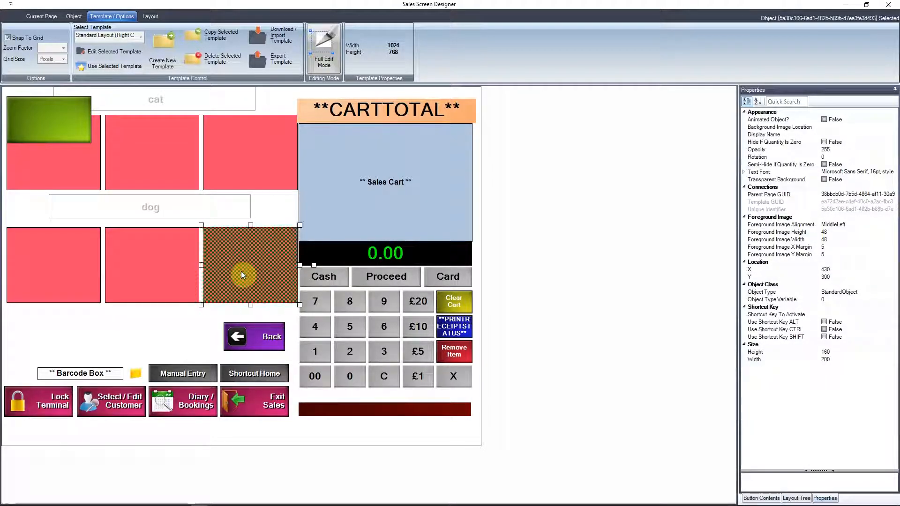
{"action": "left_click", "coordinate": [156, 244]}
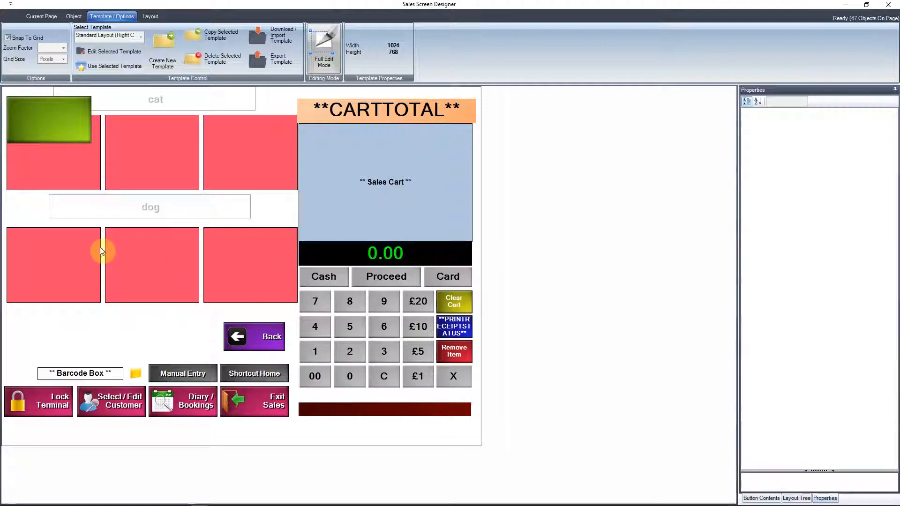
Step: Turn off Snap To Grid and shift the third red button under the "dog" heading slightly left
{"action": "left_click", "coordinate": [29, 38]}
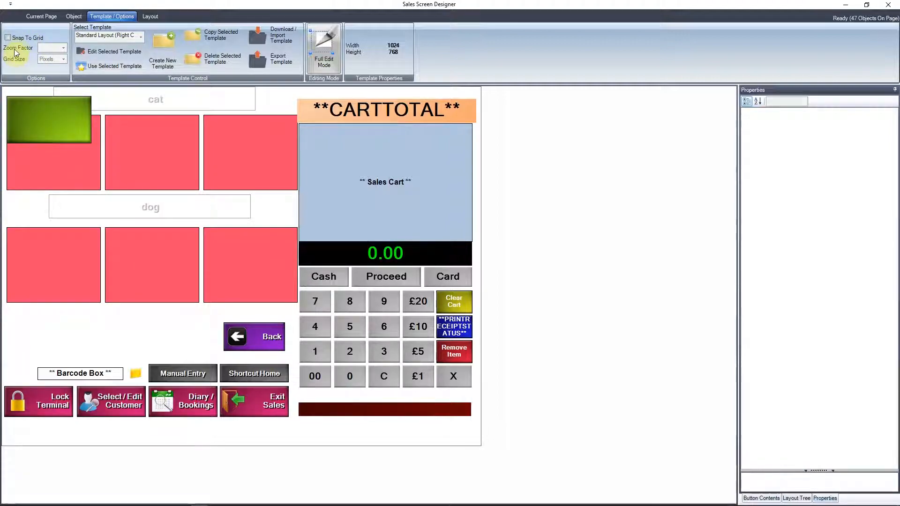
{"action": "left_click", "coordinate": [235, 264]}
{"action": "mouse_move", "coordinate": [235, 265]}
{"action": "left_mouse_down"}
{"action": "mouse_move", "coordinate": [223, 267]}
{"action": "mouse_move", "coordinate": [235, 283]}
{"action": "mouse_move", "coordinate": [224, 261]}
{"action": "mouse_move", "coordinate": [233, 271]}
{"action": "left_mouse_up"}
{"action": "left_click", "coordinate": [195, 322]}
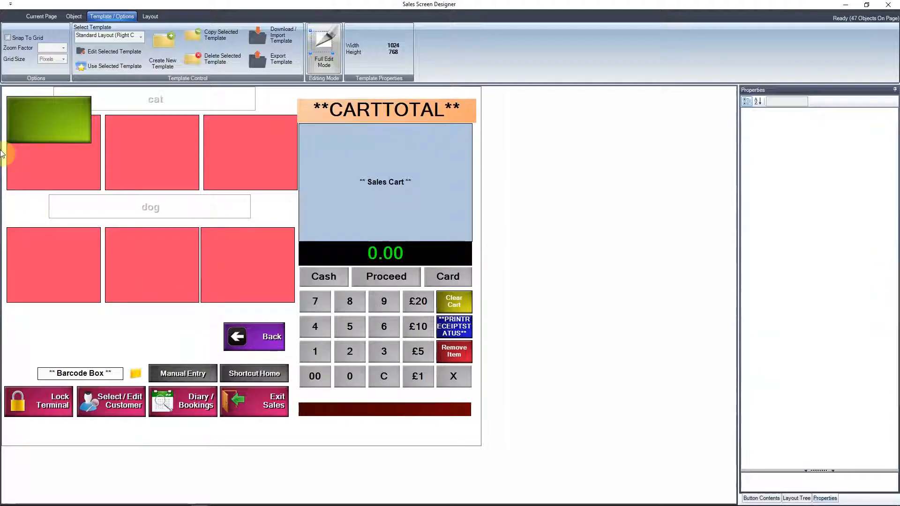
Step: At 2.0x zoom, move the "dog" heading up and left to X 11, Y 222, and restore the zoom to 1.0x
{"action": "left_click", "coordinate": [62, 49]}
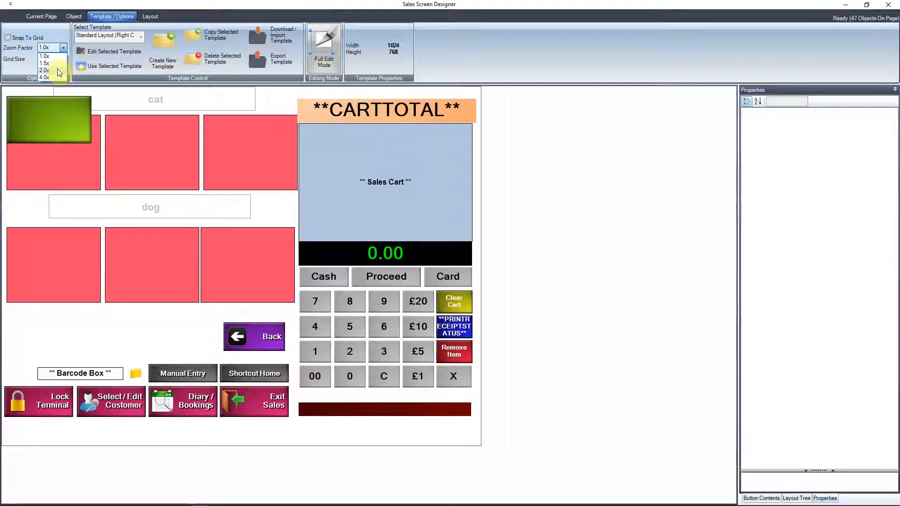
{"action": "left_click", "coordinate": [58, 71]}
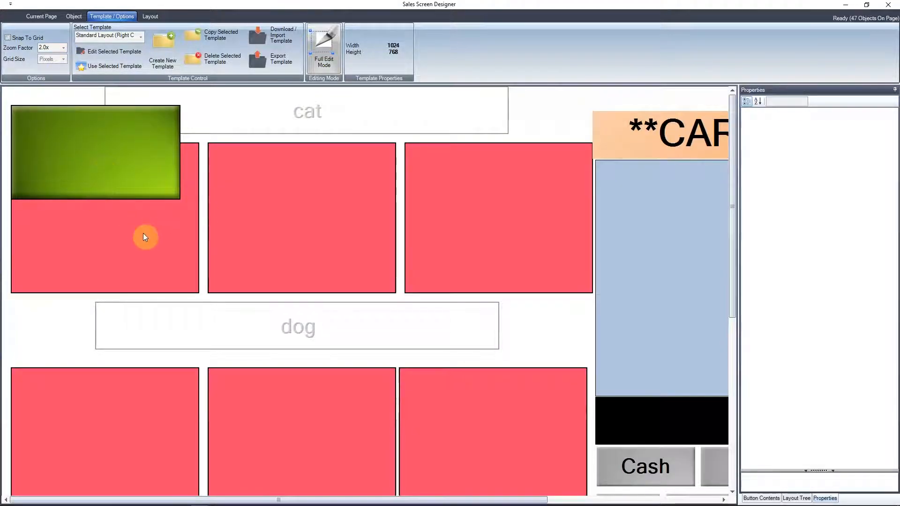
{"action": "left_click_drag", "start_coordinate": [154, 323], "coordinate": [78, 317]}
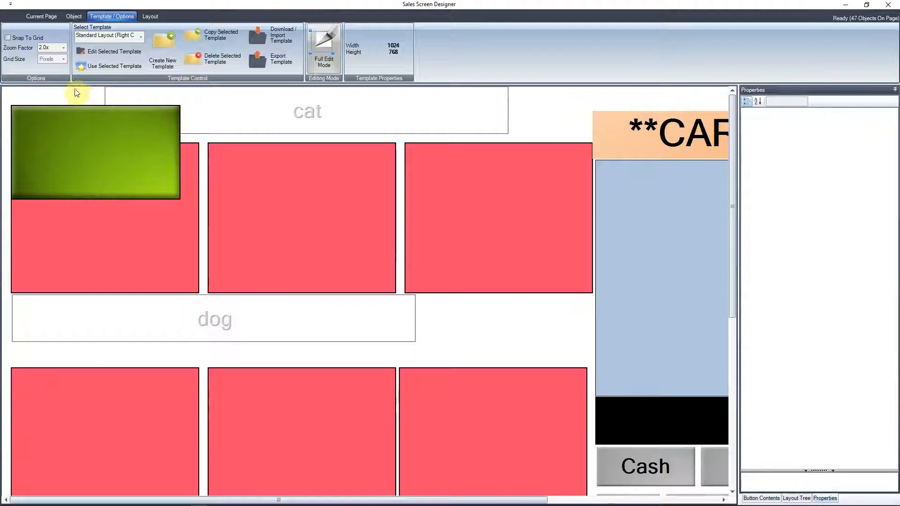
{"action": "left_click", "coordinate": [58, 48]}
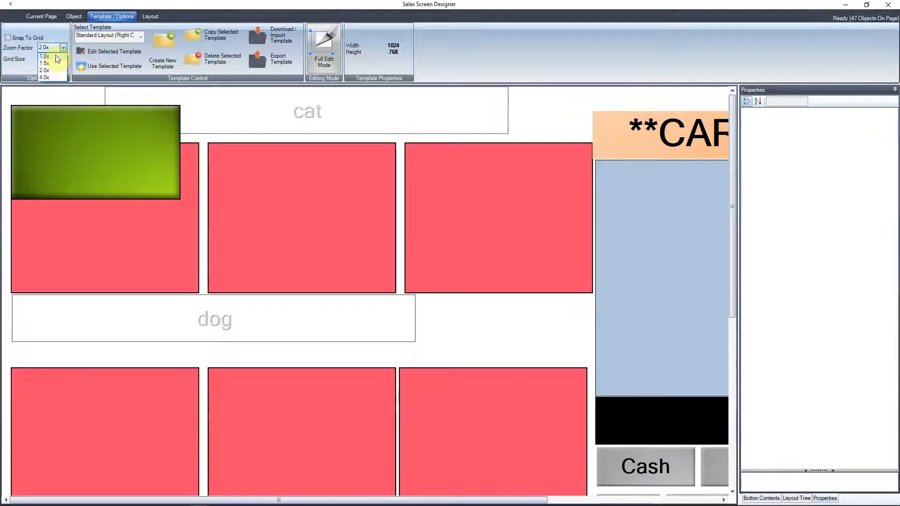
{"action": "left_click", "coordinate": [55, 55]}
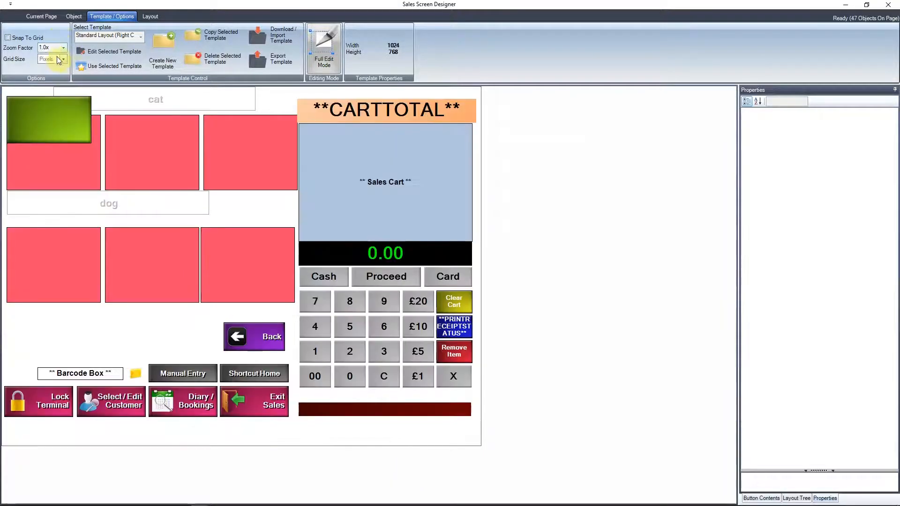
Step: Delete the "dog" and "cat" headings together
{"action": "right_click", "coordinate": [66, 268]}
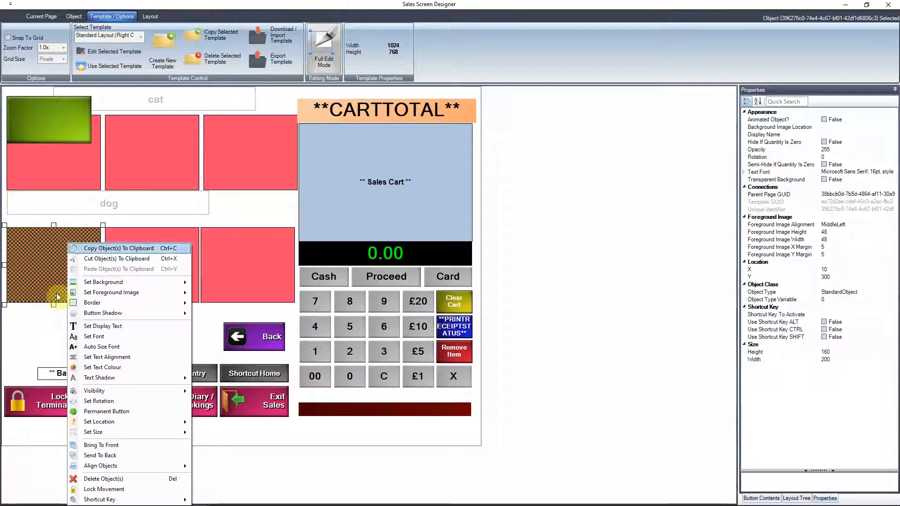
{"action": "left_click", "coordinate": [45, 331]}
{"action": "left_click", "coordinate": [121, 213]}
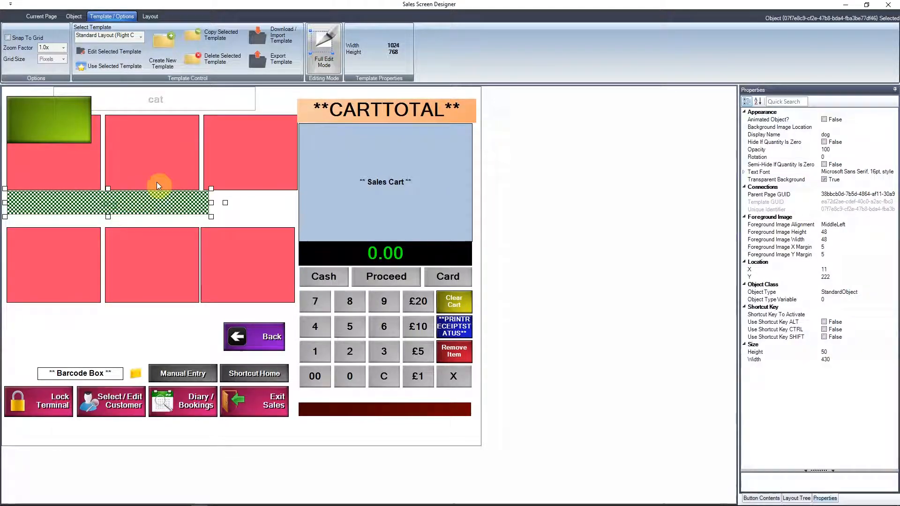
{"action": "left_click", "coordinate": [193, 106], "text": "ctrl"}
{"action": "right_click", "coordinate": [209, 99]}
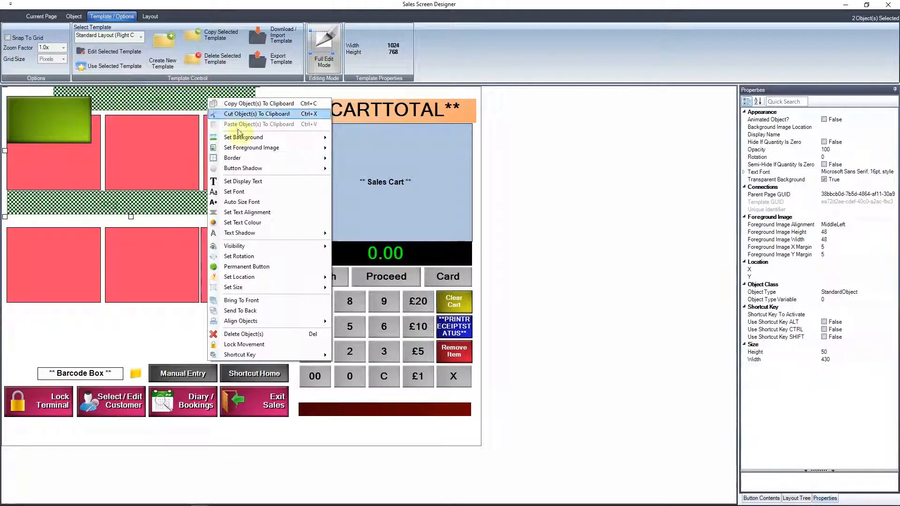
{"action": "left_click", "coordinate": [248, 335]}
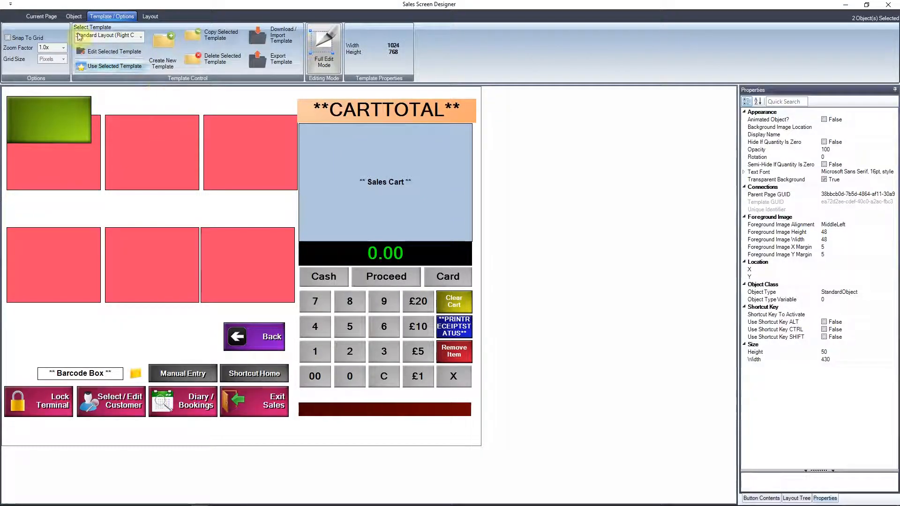
Step: Recover the deleted "cat" and "dog" headings from the list of deleted objects
{"action": "left_click", "coordinate": [68, 17]}
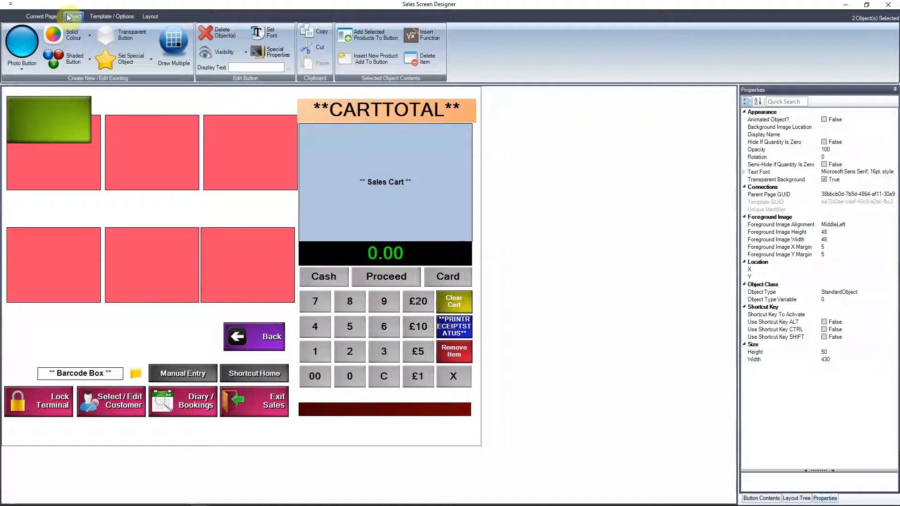
{"action": "left_click", "coordinate": [41, 17]}
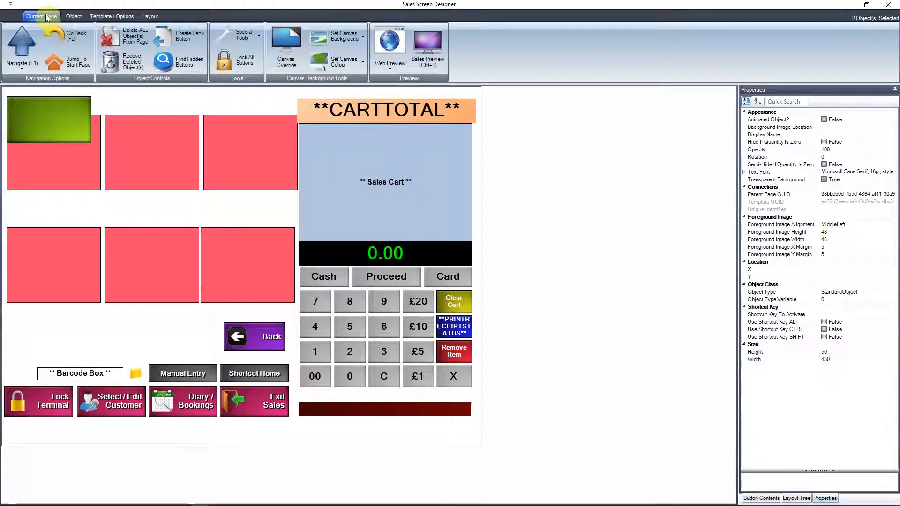
{"action": "left_click", "coordinate": [120, 66]}
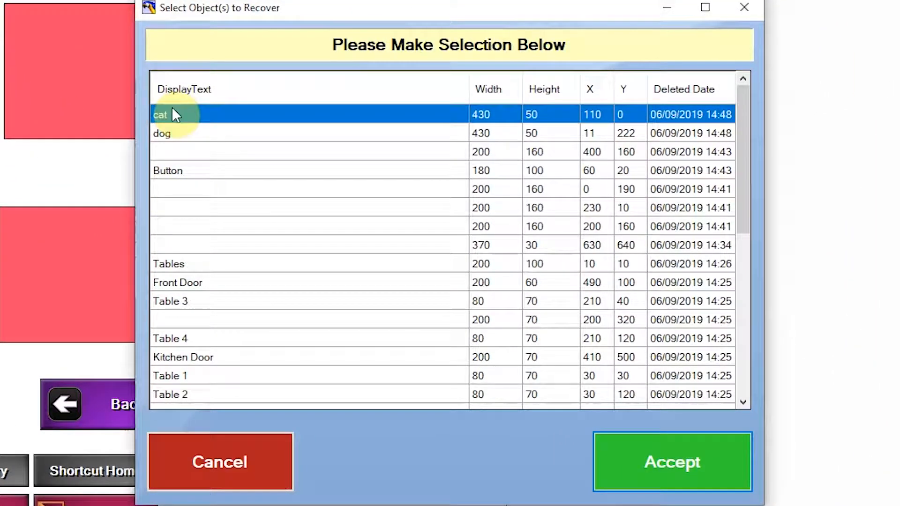
{"action": "left_click", "coordinate": [179, 136]}
{"action": "left_click", "coordinate": [182, 118], "text": "ctrl"}
{"action": "left_click", "coordinate": [645, 472]}
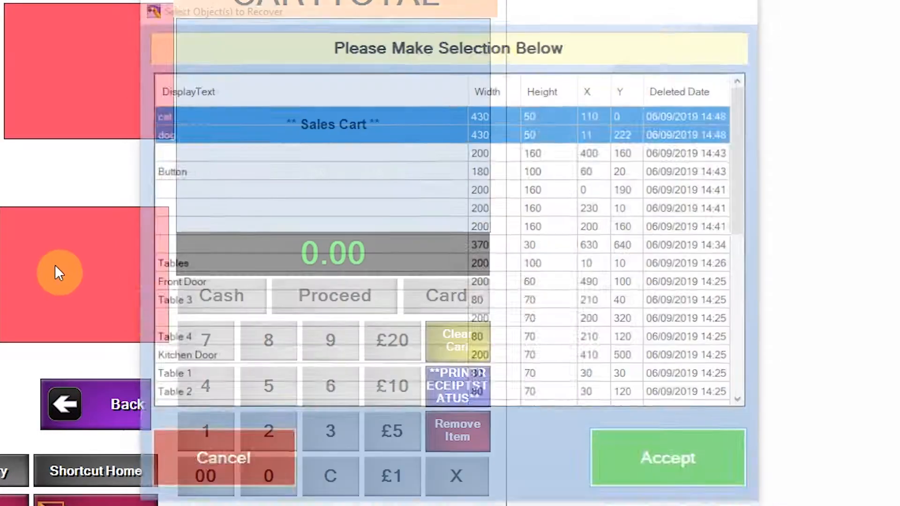